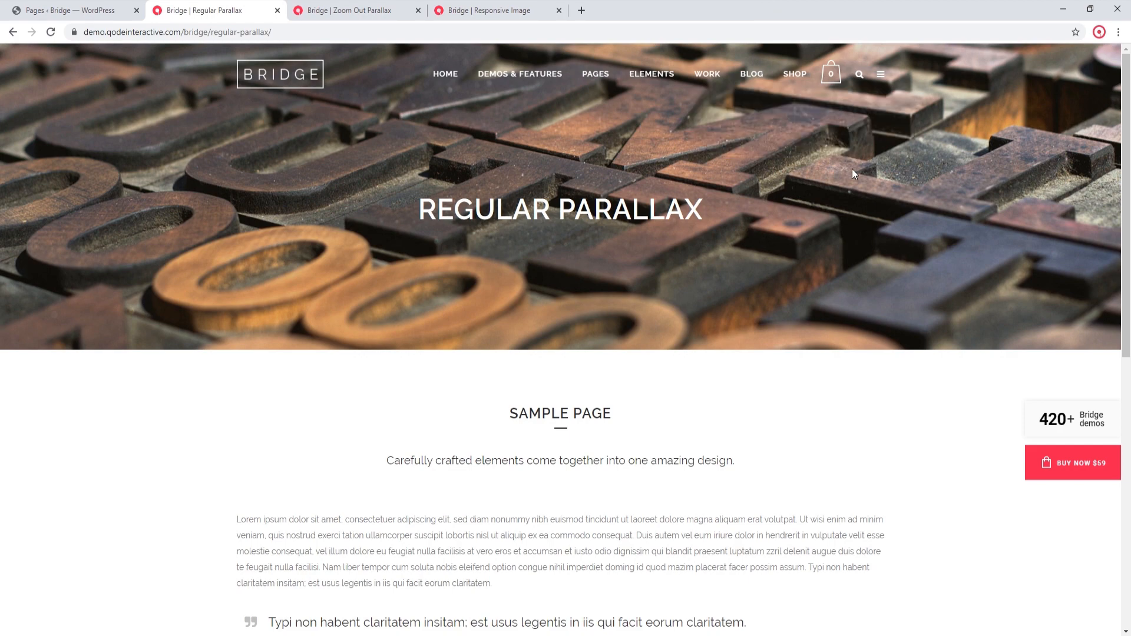
Examine how the title image behaves while scrolling on the Regular Parallax and Zoom Out Parallax demo pages.
scroll(848, 168, "down", 4)
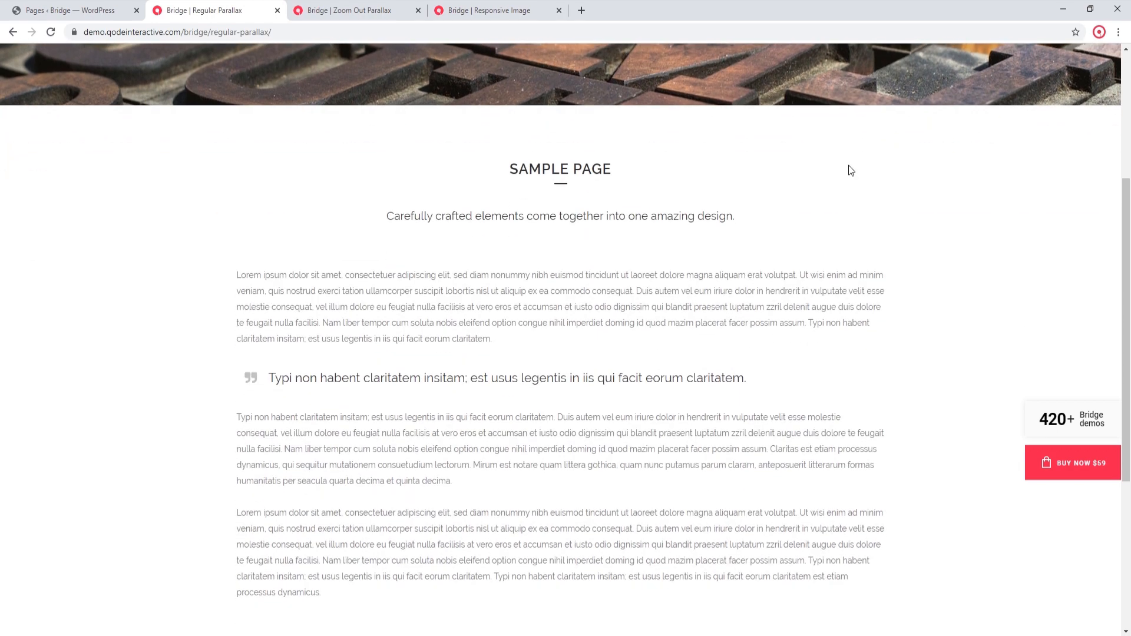
left_click_drag(1128, 219, 1078, 74)
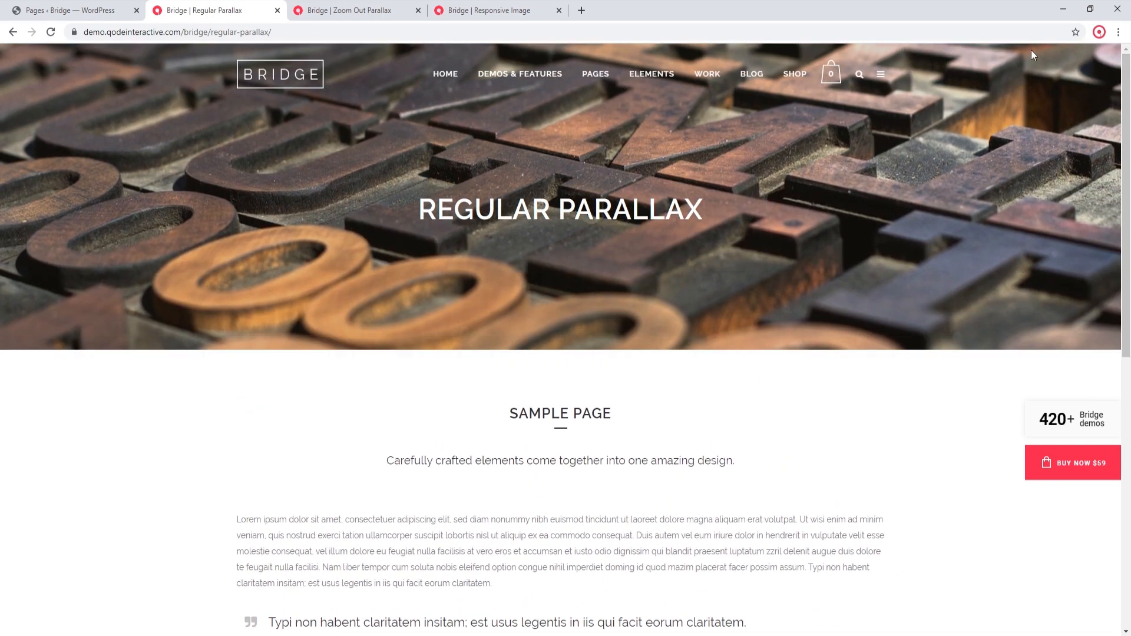
left_click(380, 9)
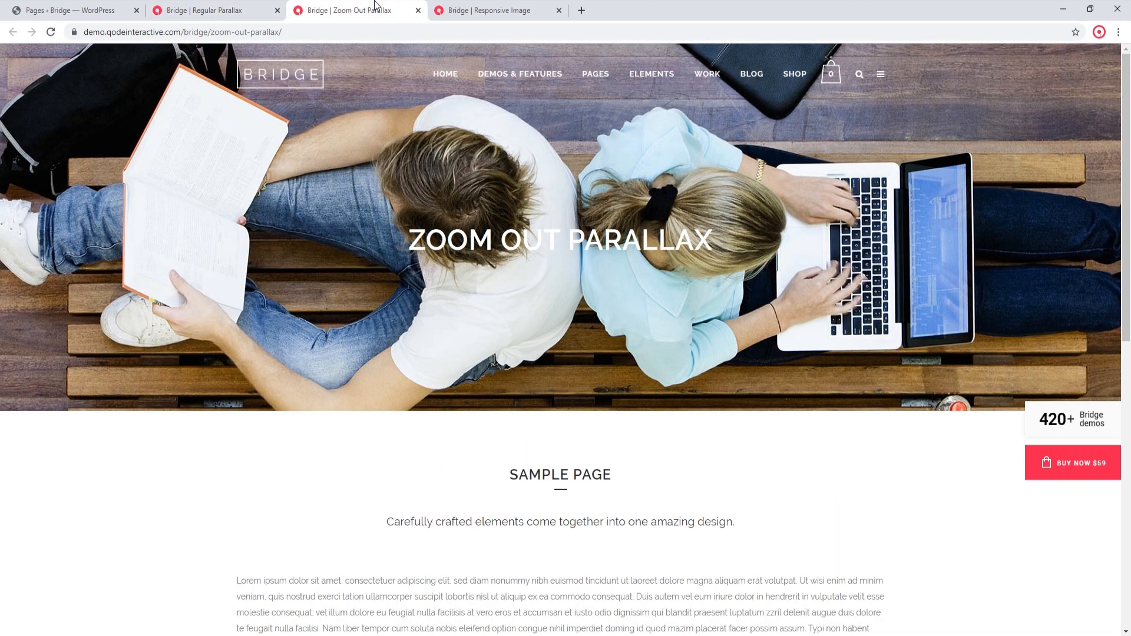
mouse_move(1128, 99)
left_mouse_down()
mouse_move(1129, 288)
mouse_move(1129, 97)
left_mouse_up()
Examine the Responsive Image demo page, resizing the browser window to see how its title image scales, and restore the full-size window.
left_click(509, 11)
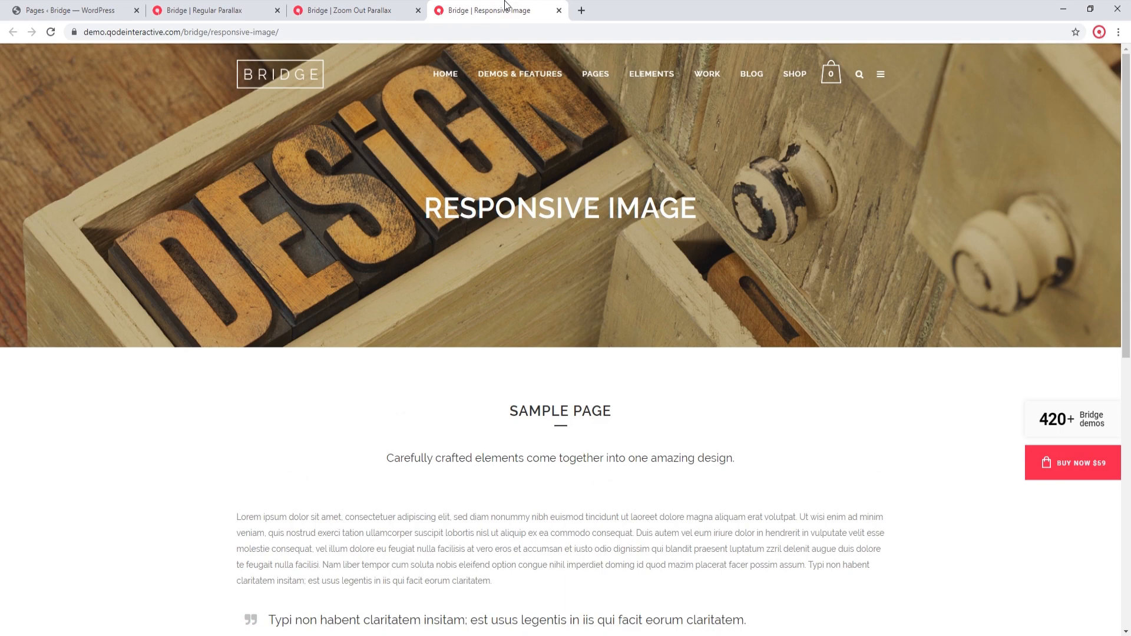
mouse_move(1130, 86)
left_mouse_down()
mouse_move(1130, 222)
mouse_move(1130, 71)
left_mouse_up()
left_click(1090, 8)
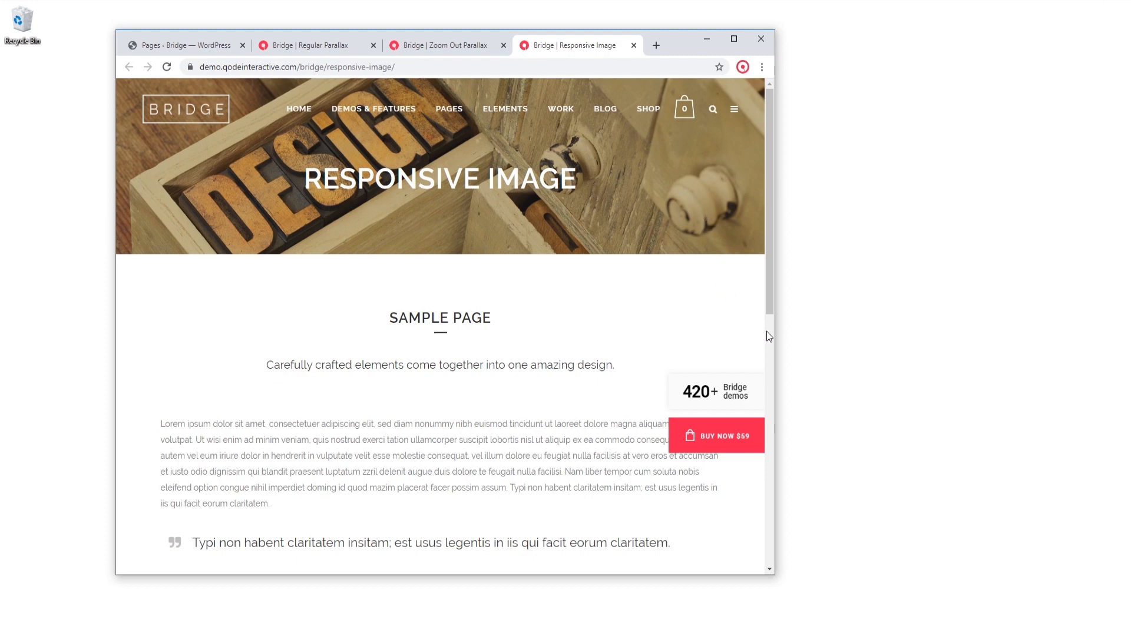
left_click_drag(775, 331, 1040, 361)
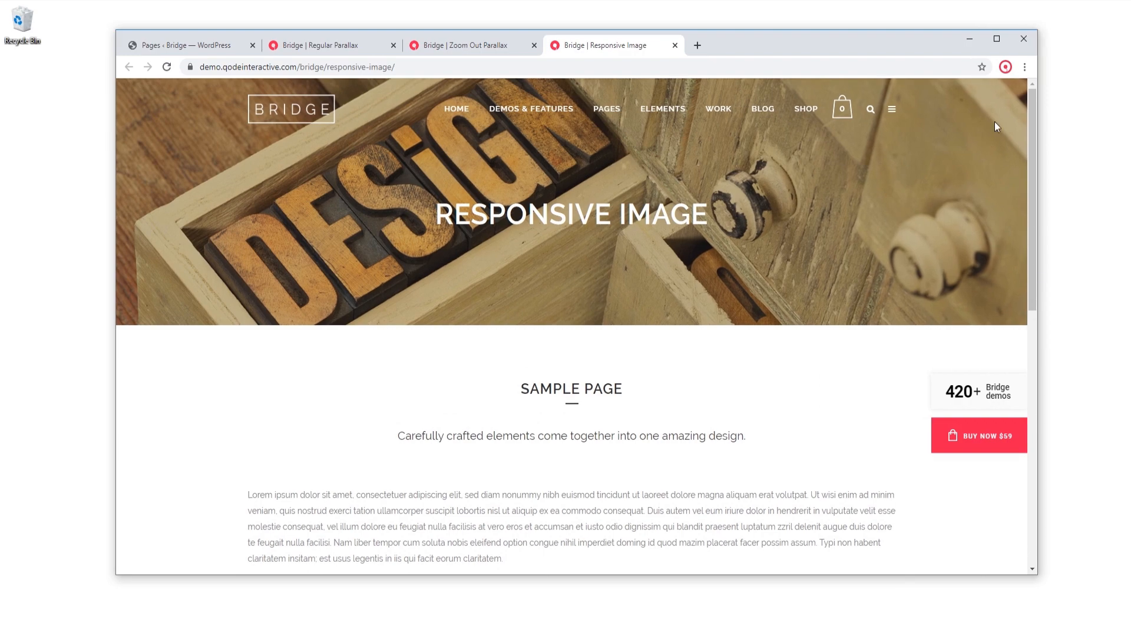
left_click(998, 39)
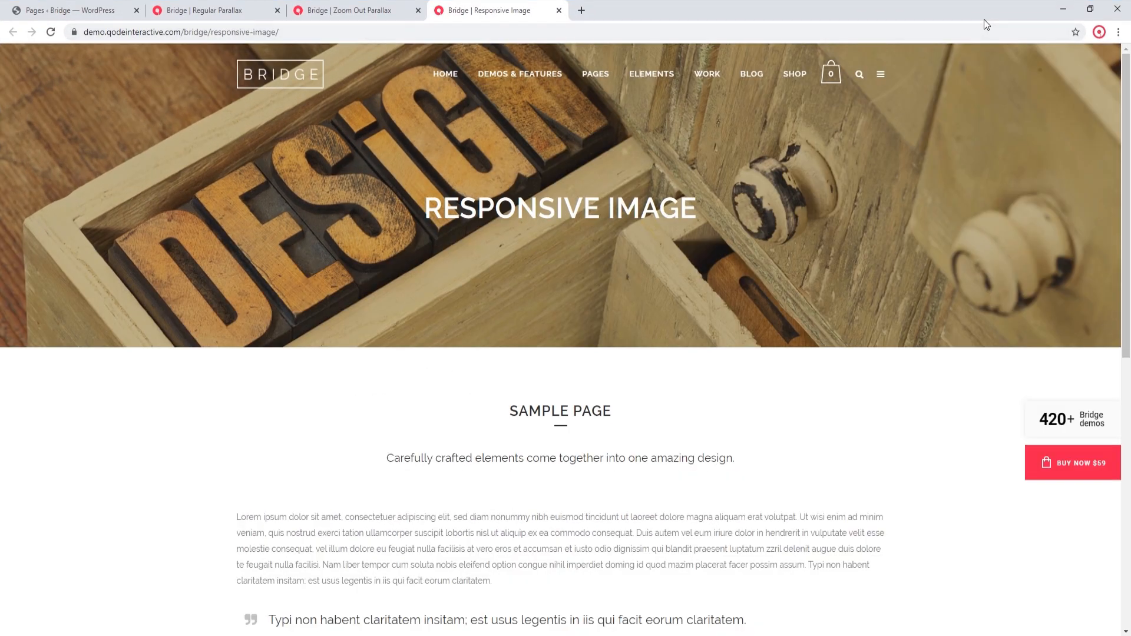
View the About Us page in a new tab from the WordPress page list and look over its title area and content.
left_click(54, 6)
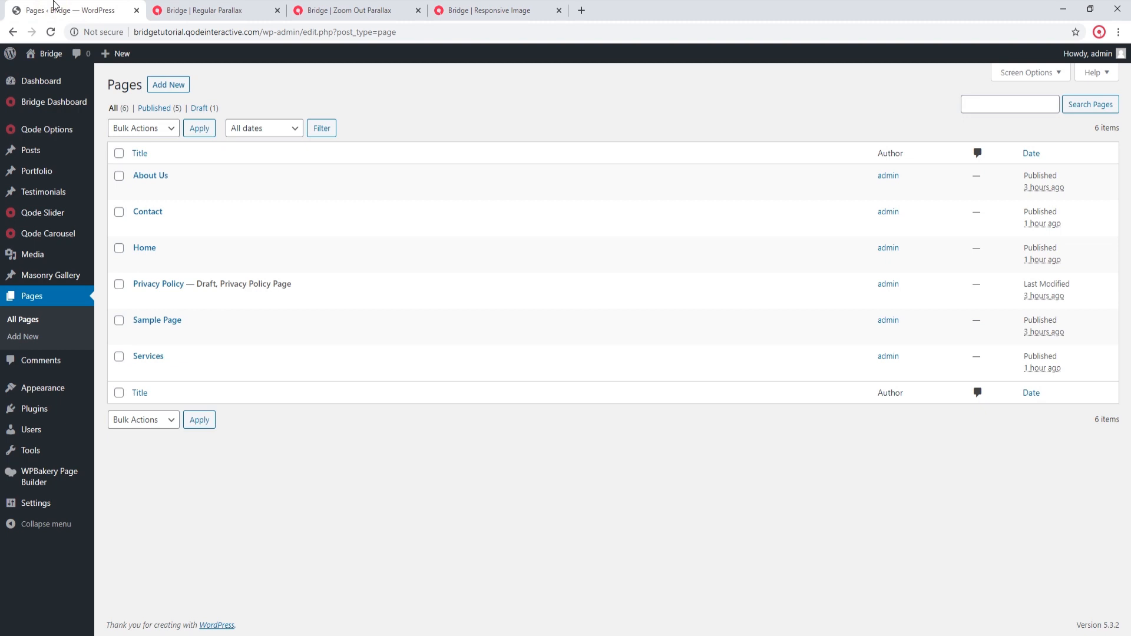
mouse_move(122, 184)
left_click(228, 189, "ctrl")
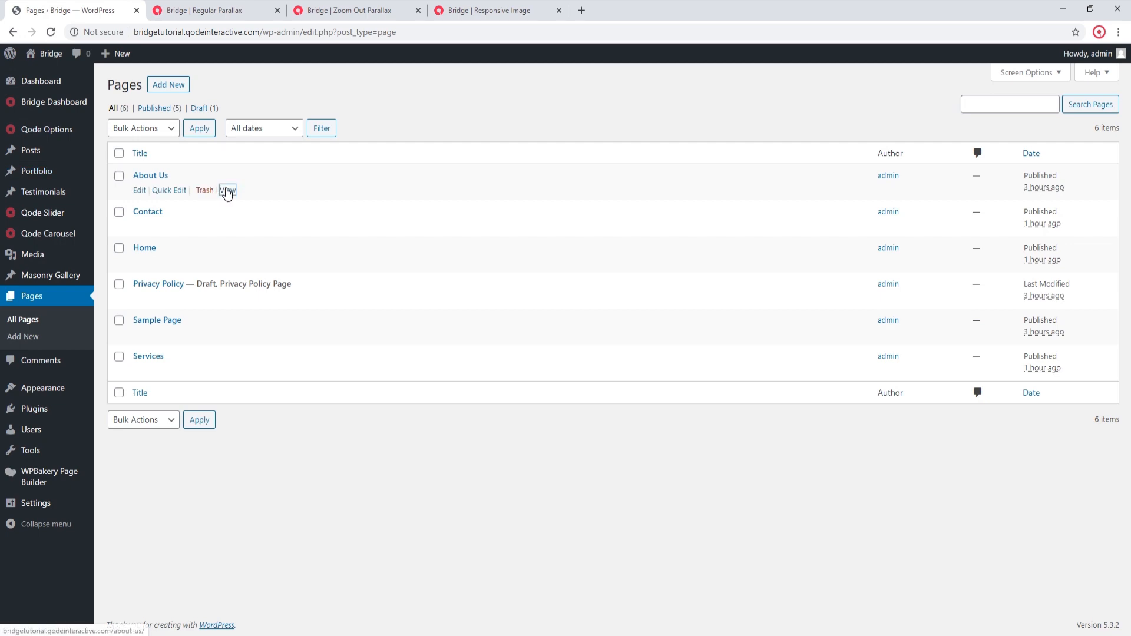
left_click(247, 6)
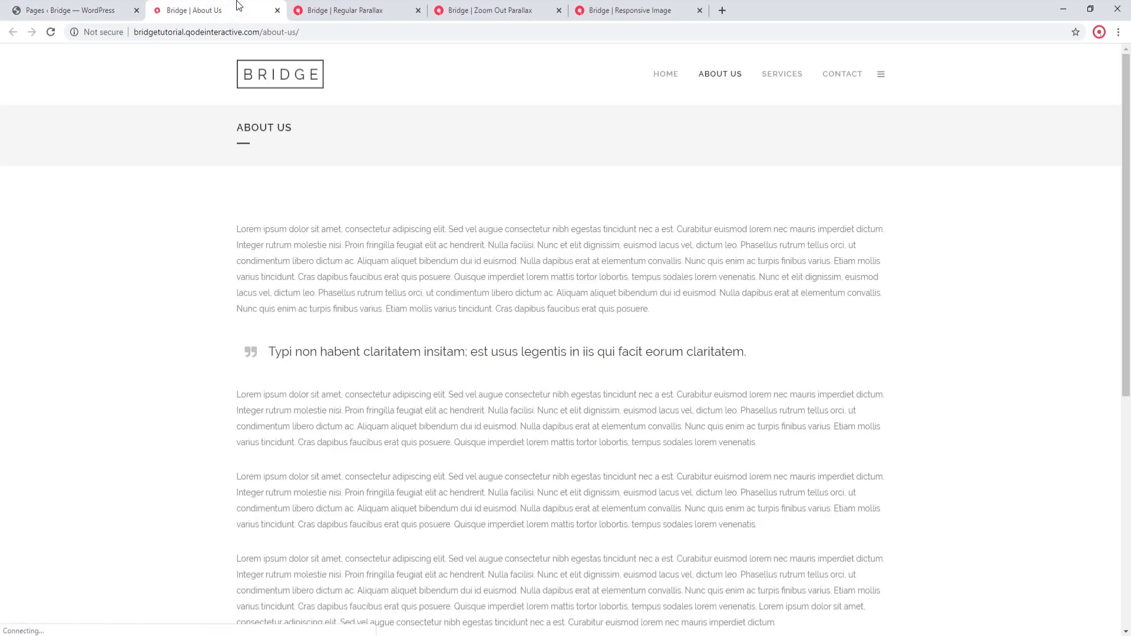
scroll(716, 327, "down", 7)
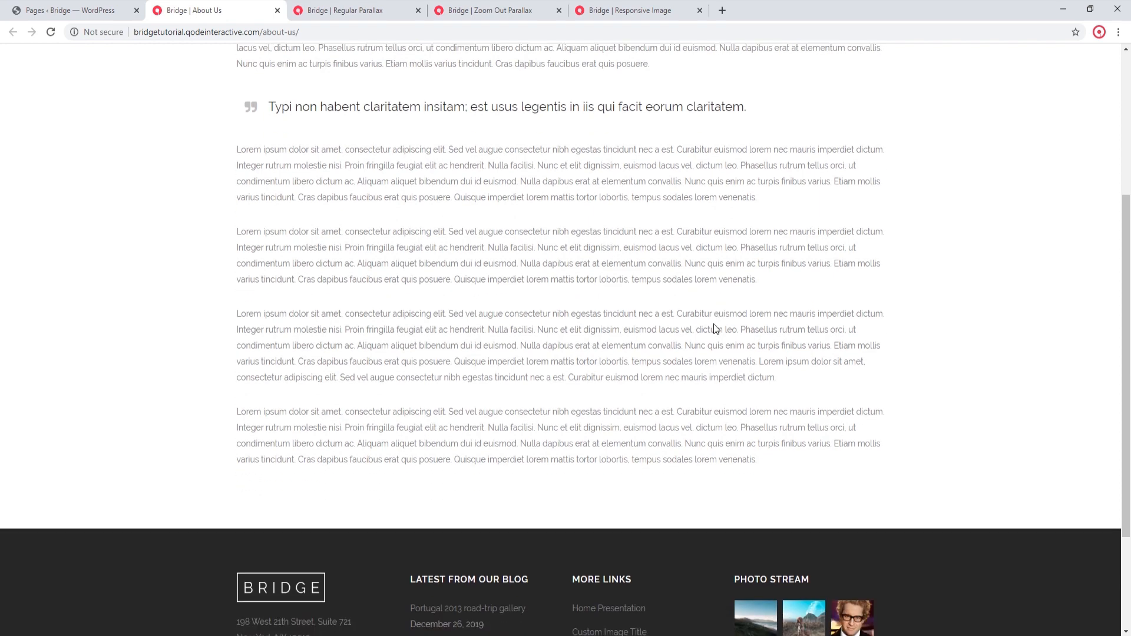
scroll(715, 324, "up", 3)
scroll(713, 323, "up", 4)
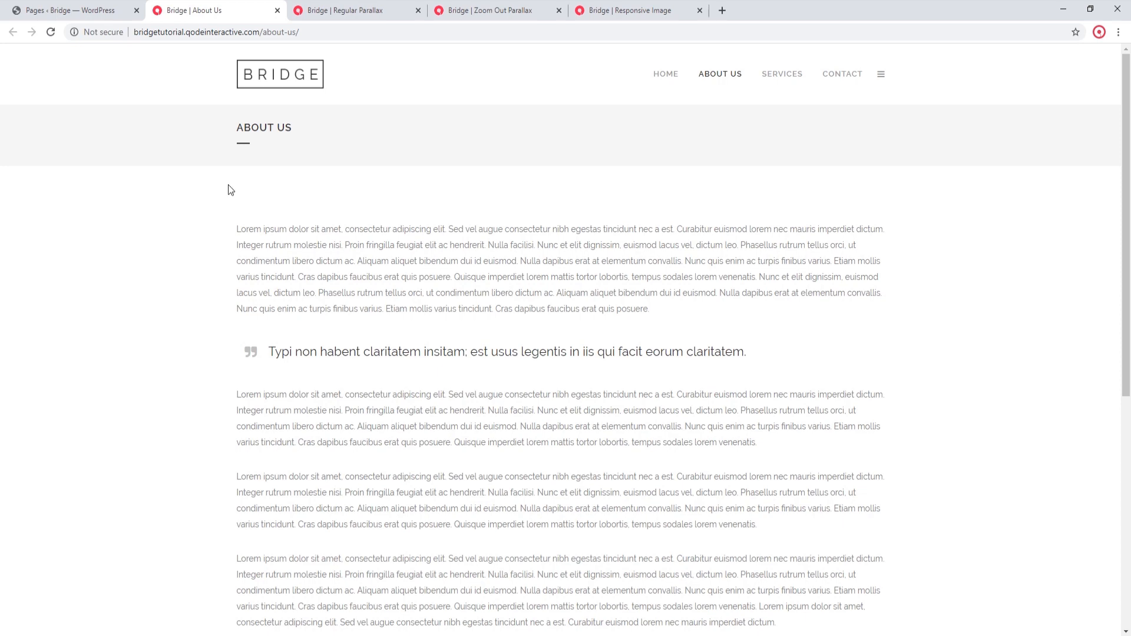
Set title.jpg as the title area's background image in the Qode title options, save the changes, and reload the About Us page.
left_click(69, 4)
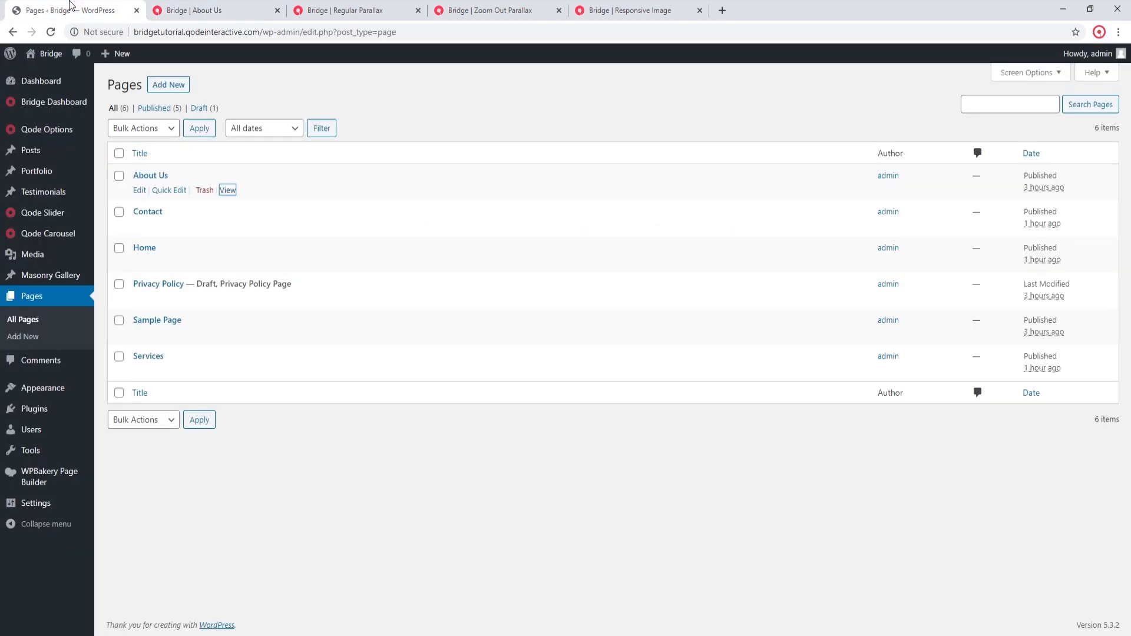
mouse_move(68, 131)
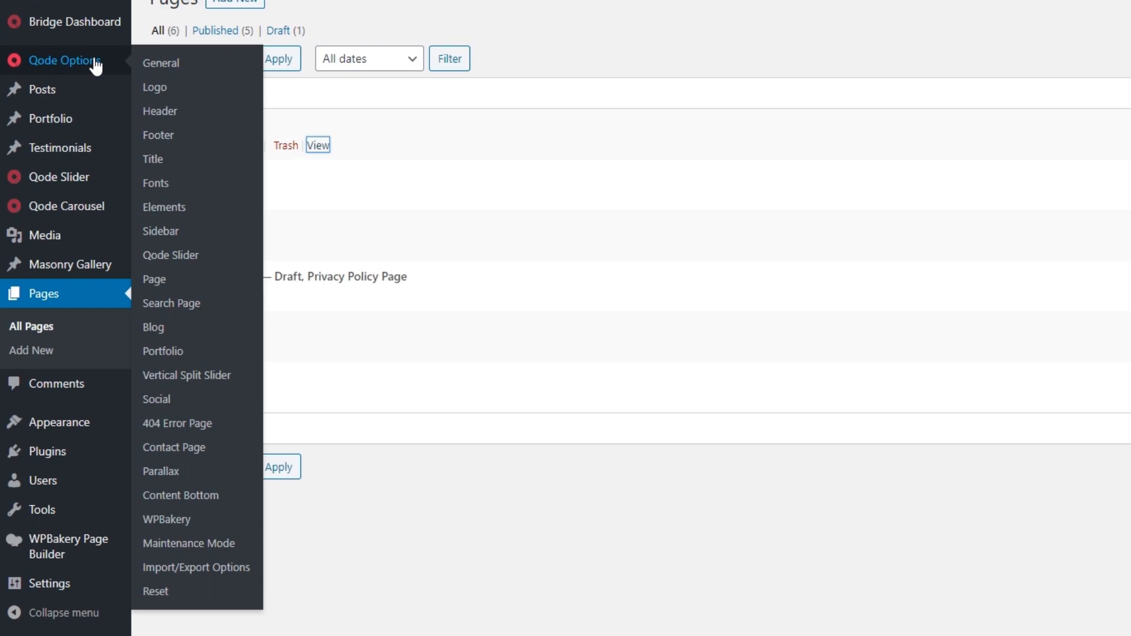
left_click(152, 161)
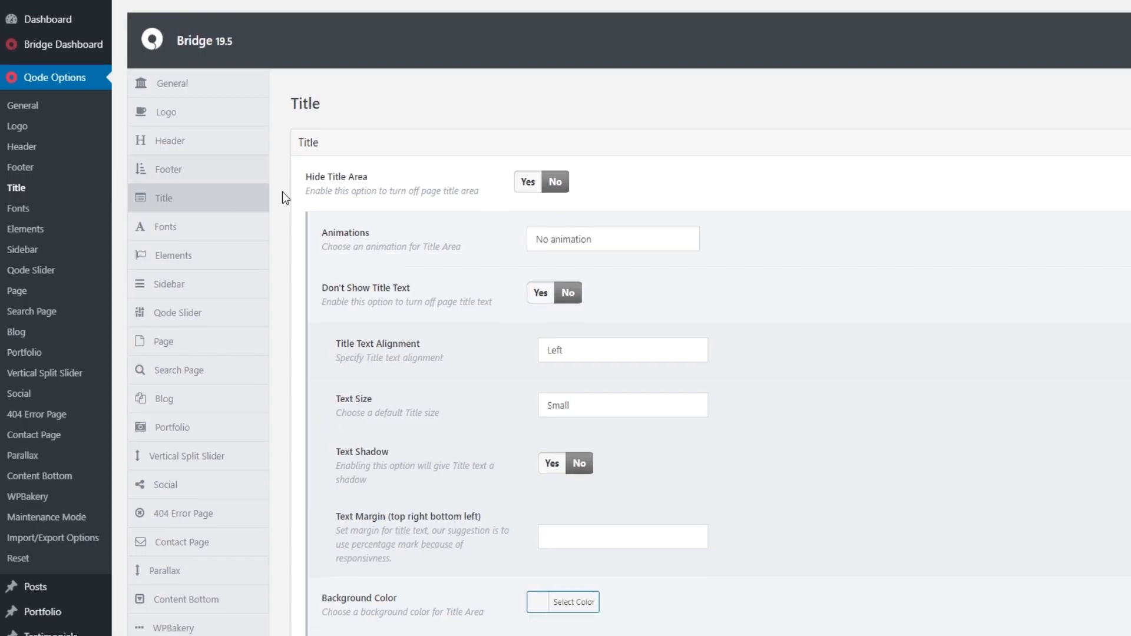
scroll(755, 353, "down", 9)
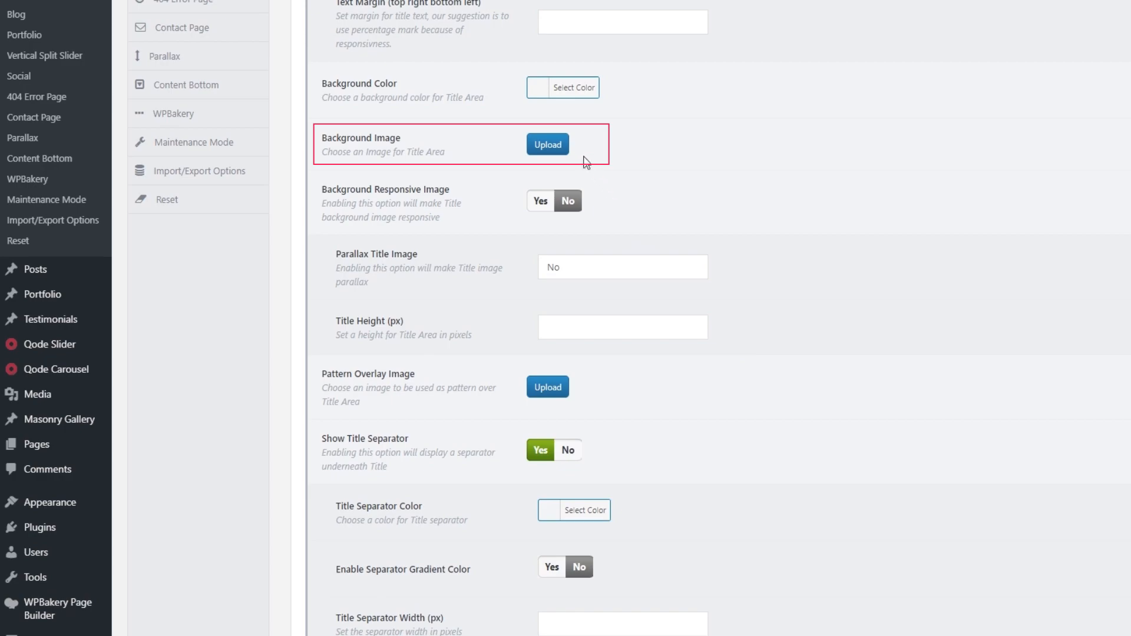
left_click(548, 145)
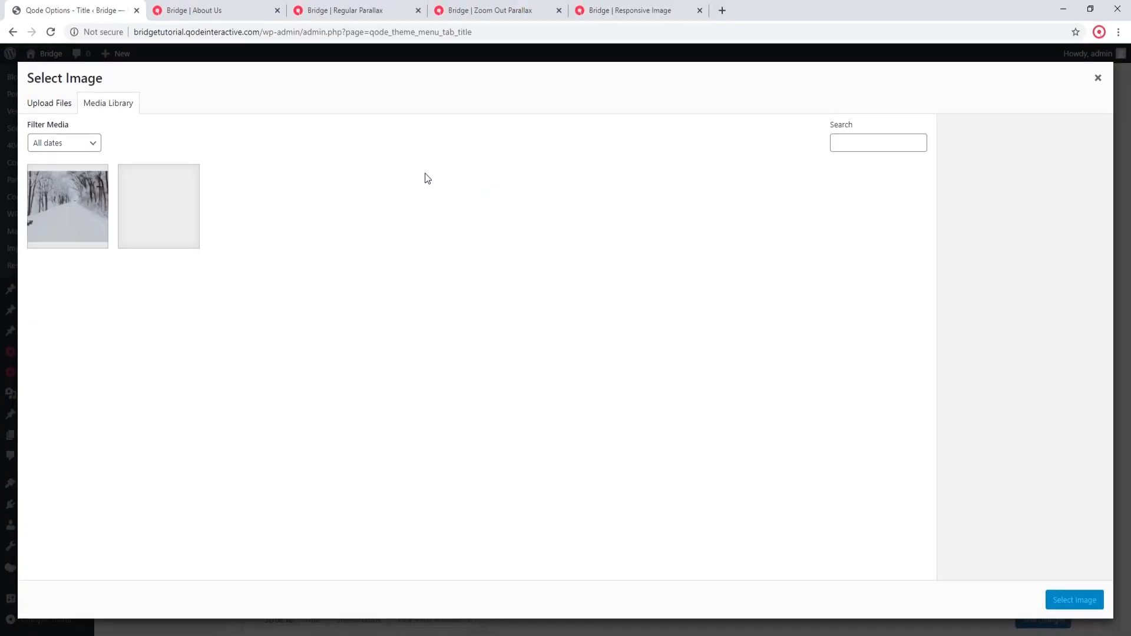
left_click(181, 216)
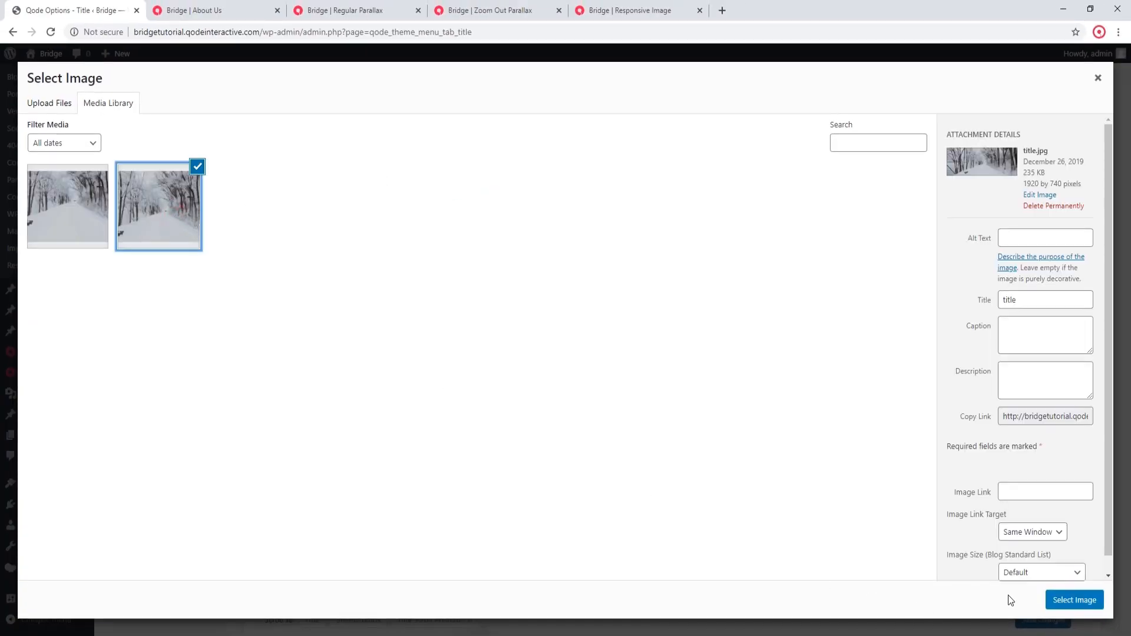
left_click(1066, 599)
left_click(1050, 619)
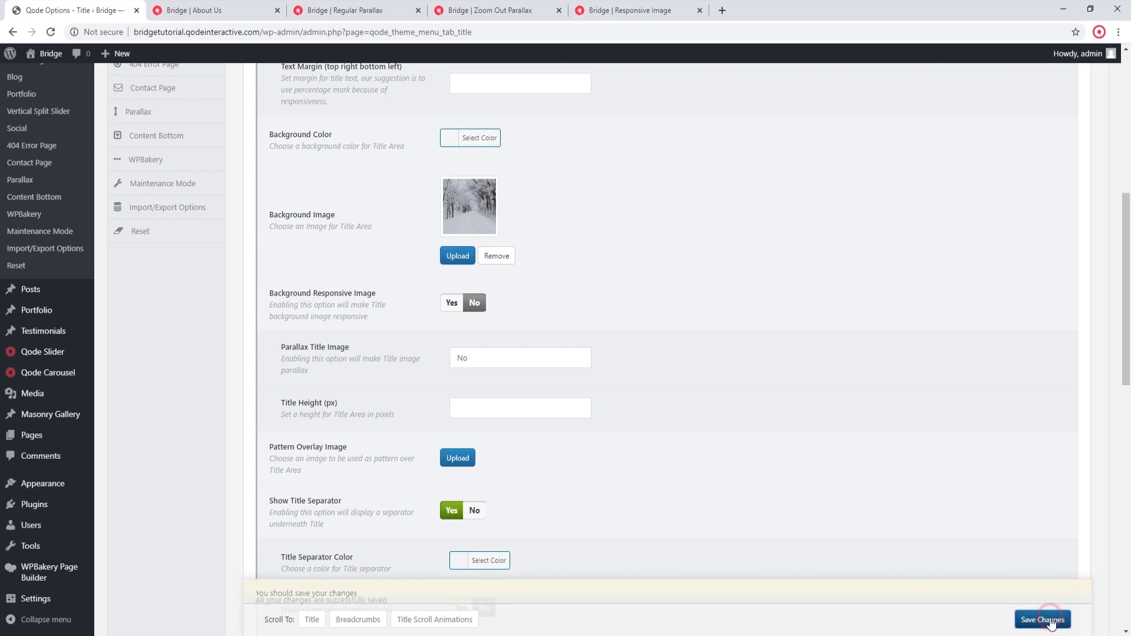
left_click(194, 10)
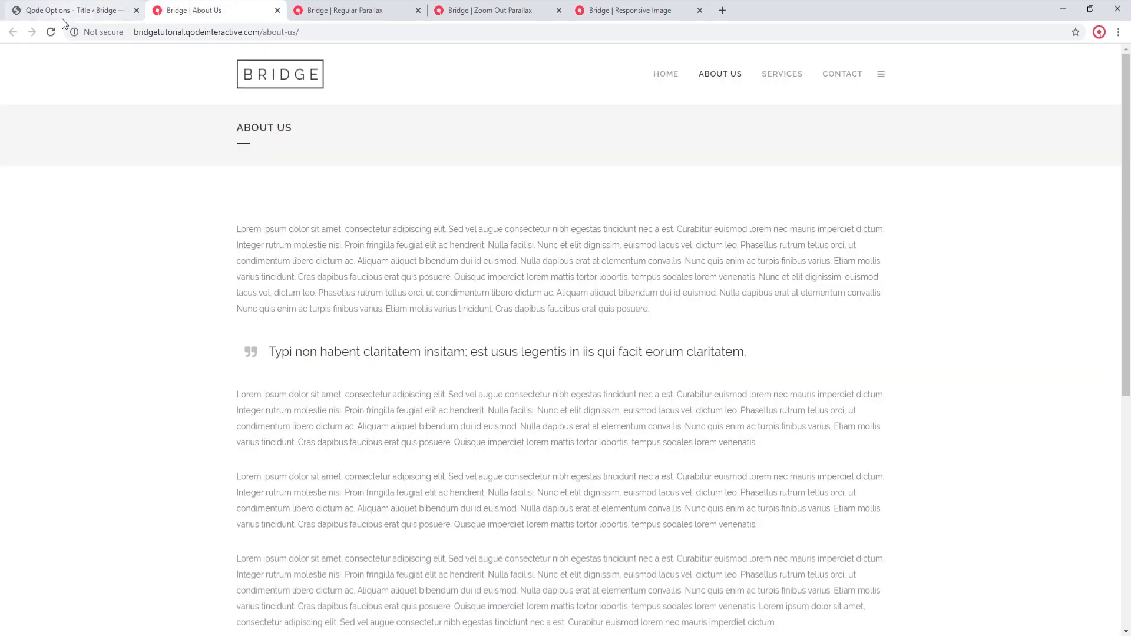
left_click(51, 31)
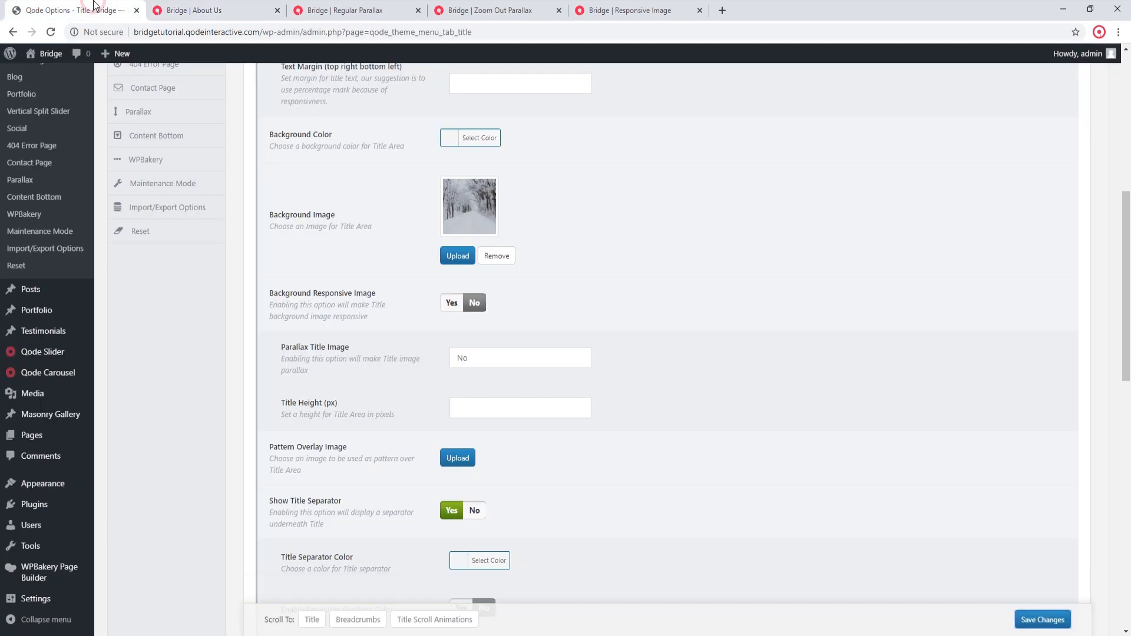
Set the title height to 600 px in the Qode title options and save the changes.
left_click(93, 9)
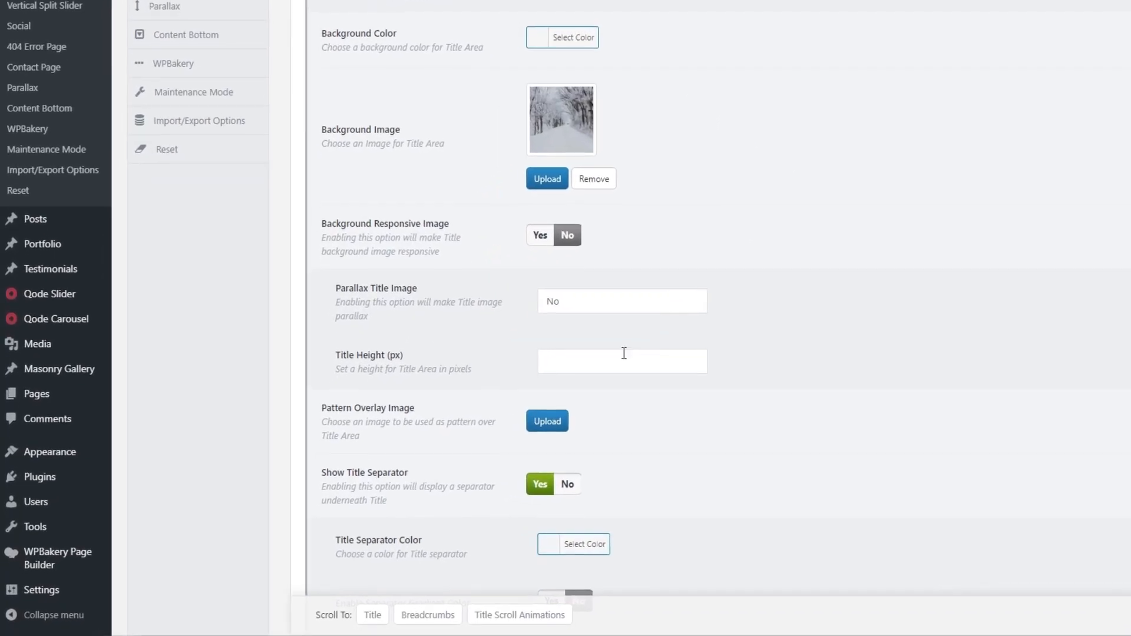
left_click(520, 402)
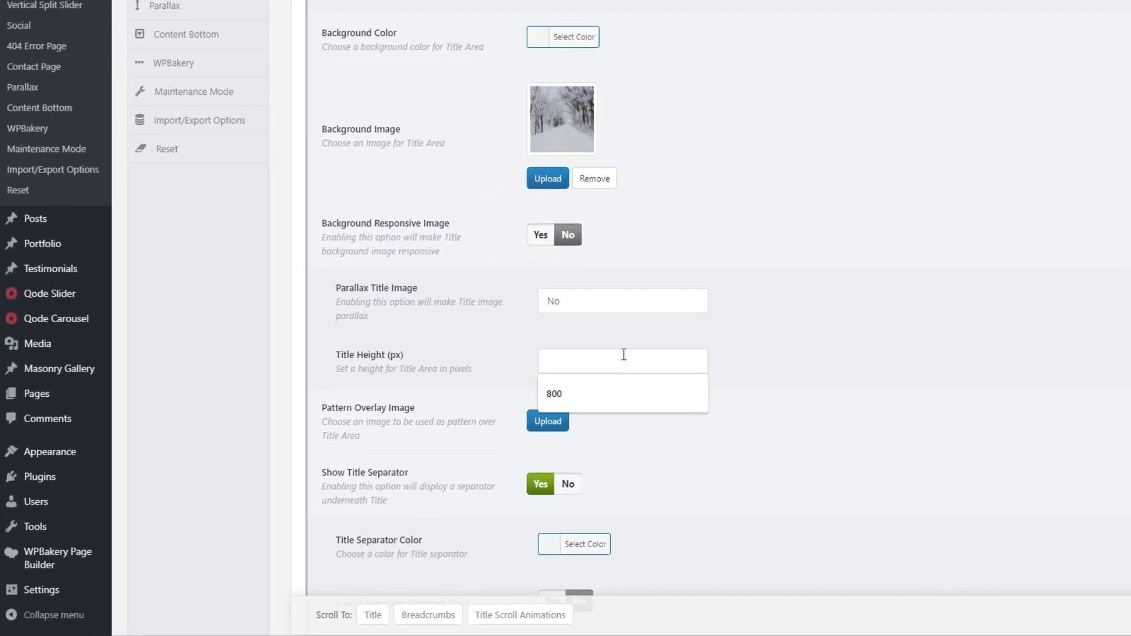
type("600")
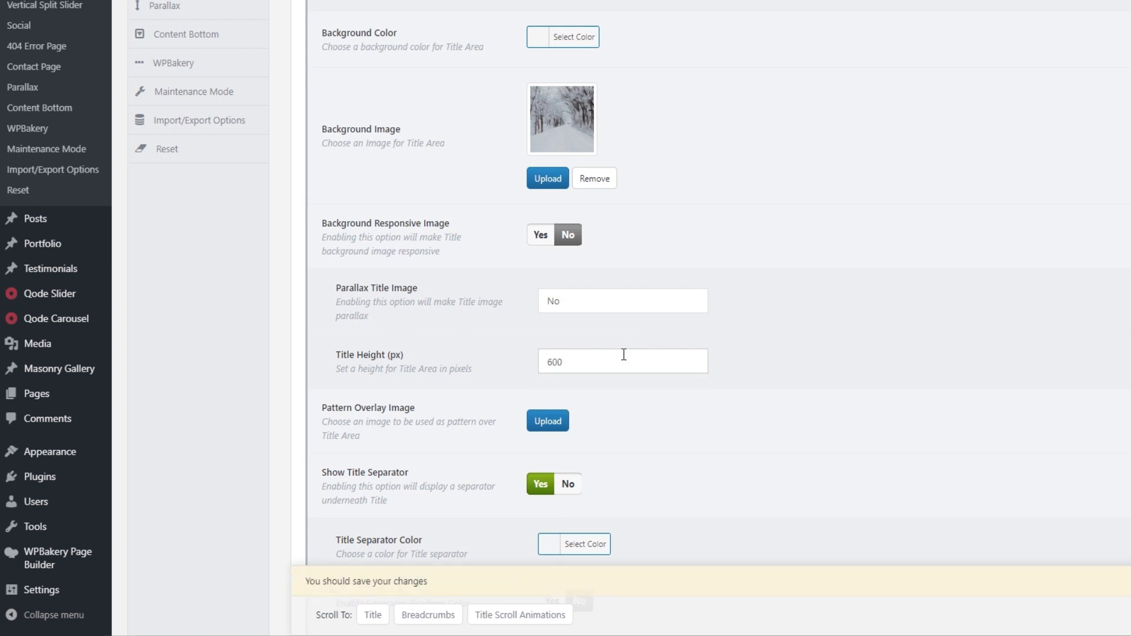
left_click(1029, 619)
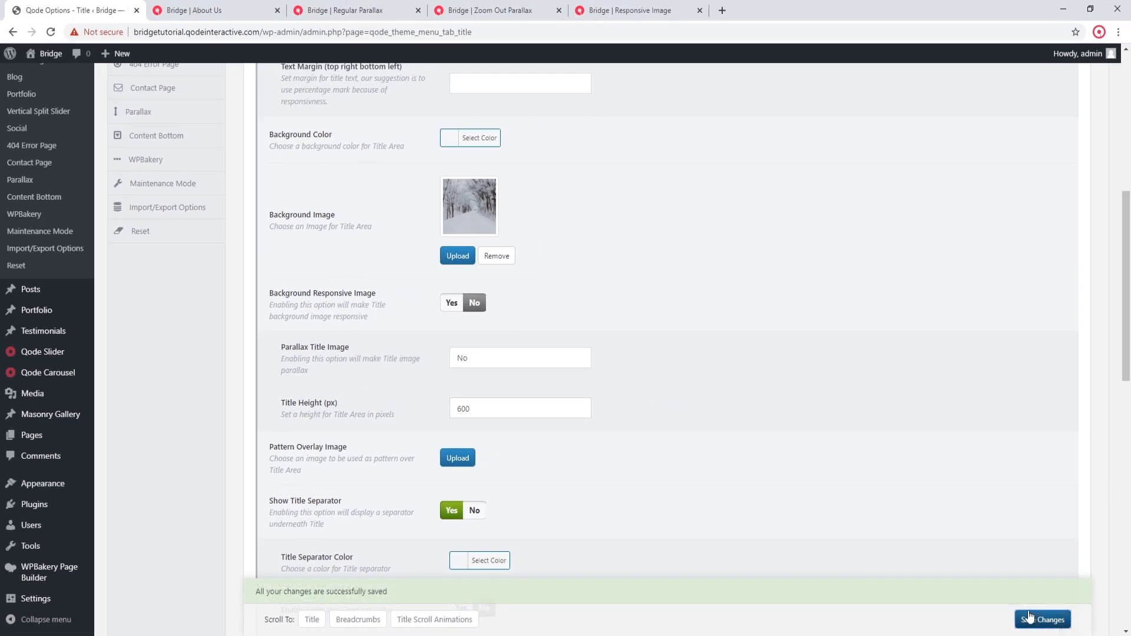
Reload the About Us page and inspect the height of its title area and the legibility of the title text.
left_click(196, 10)
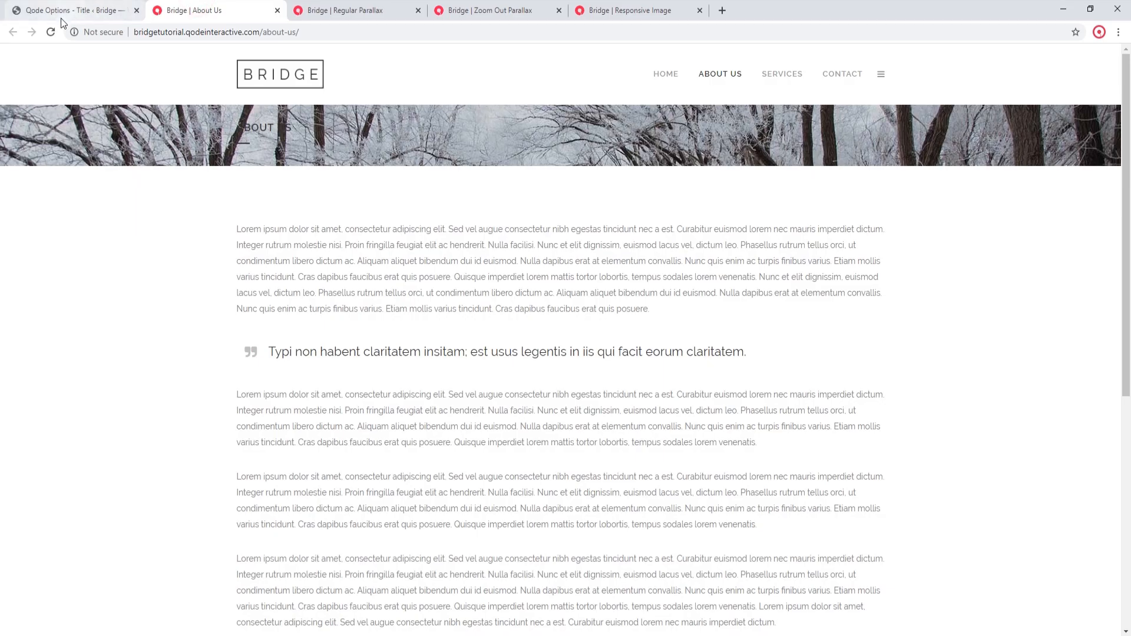
left_click(53, 33)
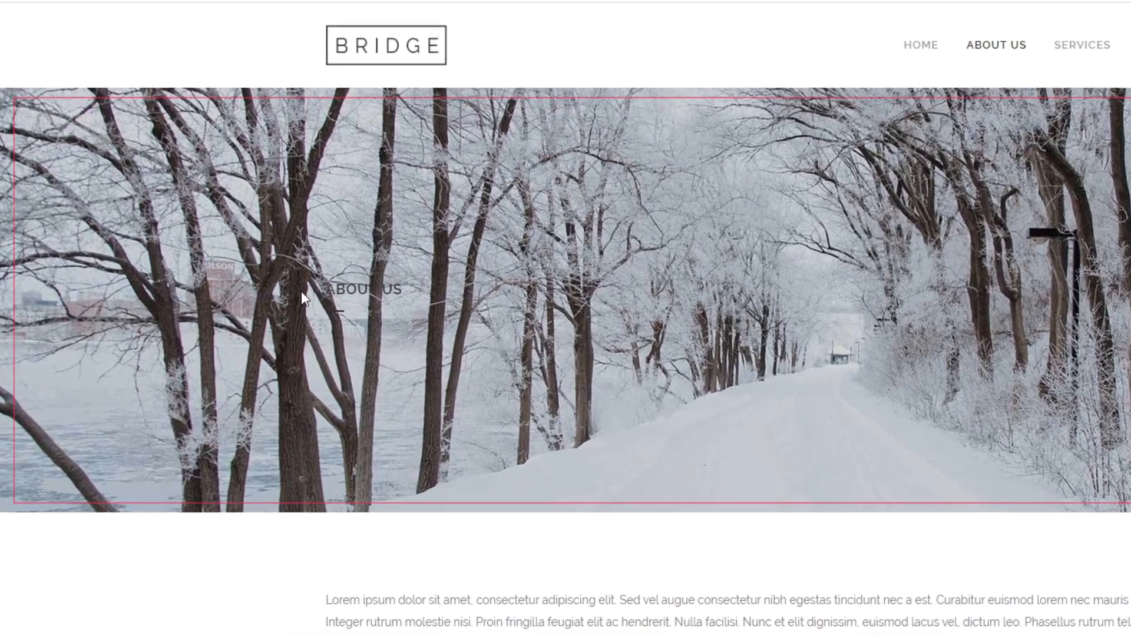
left_click_drag(325, 289, 403, 296)
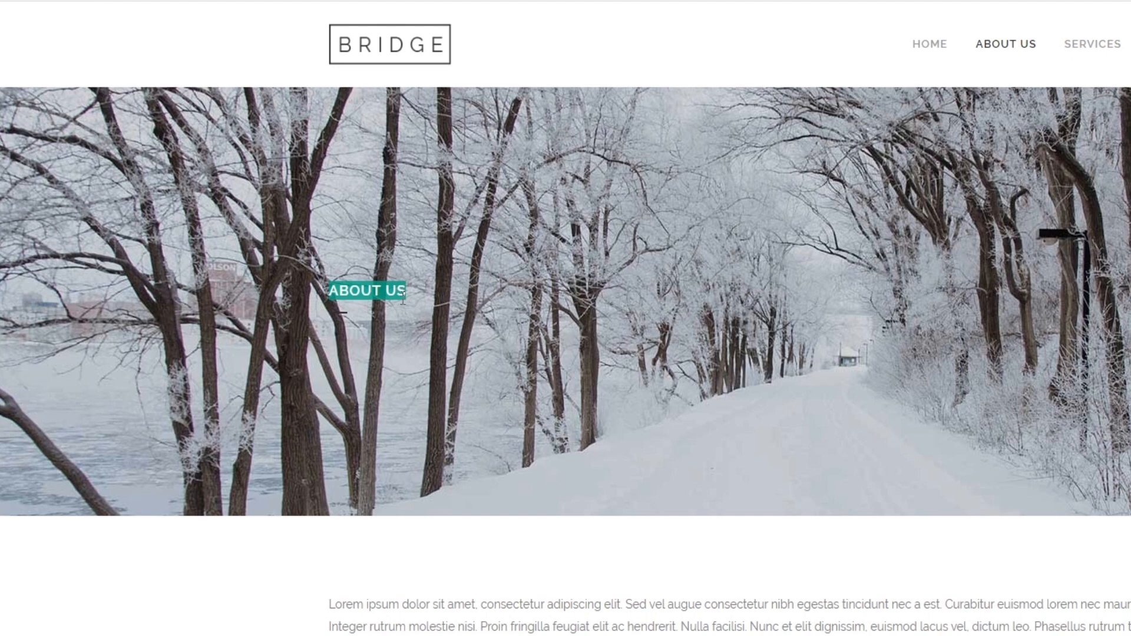
left_click(341, 405)
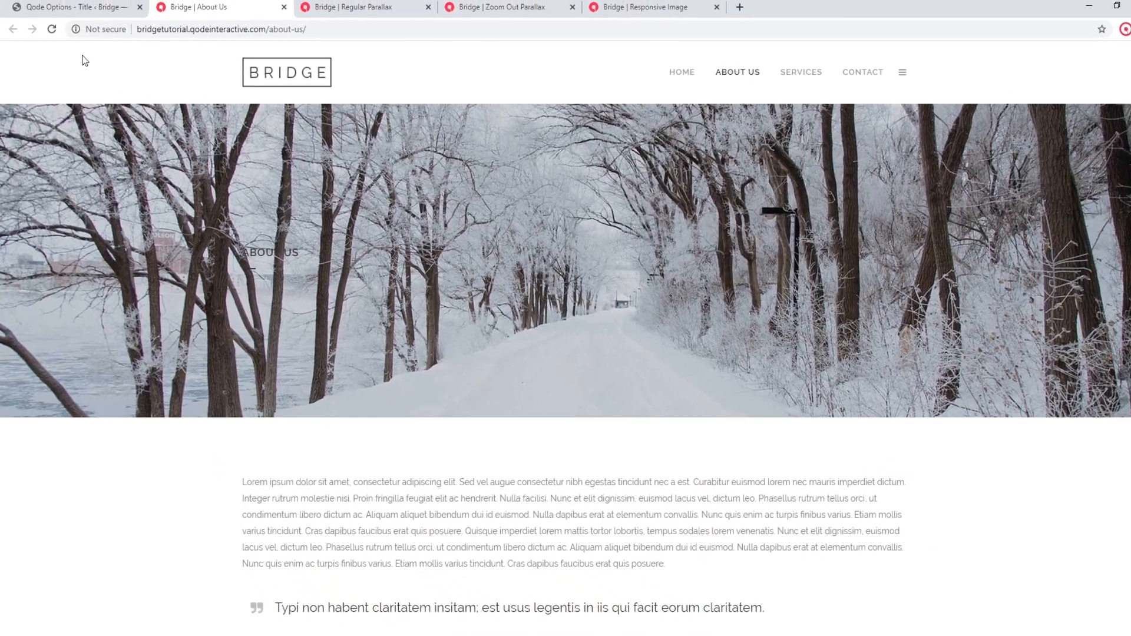
Set the title text alignment to Center and the text size to Large in the Qode title options.
left_click(71, 6)
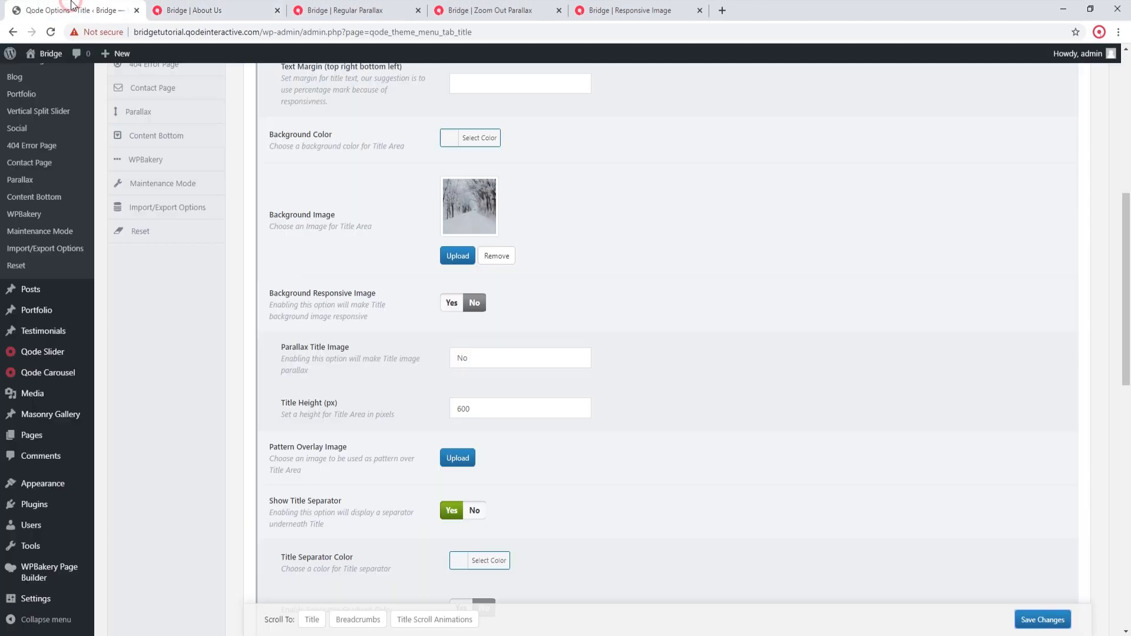
scroll(329, 278, "up", 6)
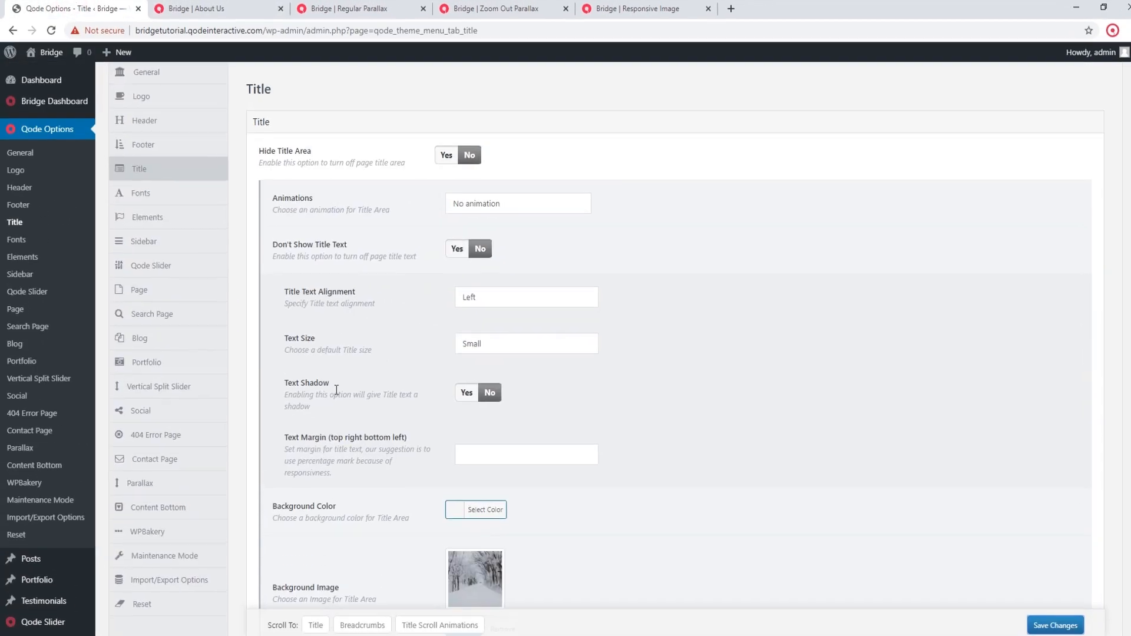
left_click(498, 301)
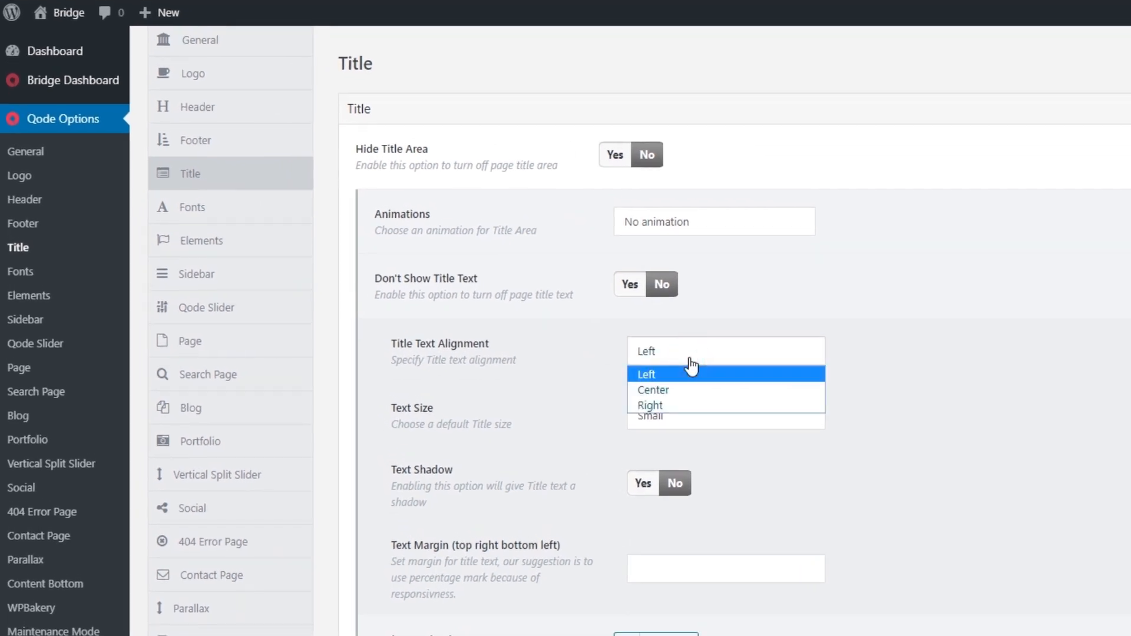
left_click(676, 388)
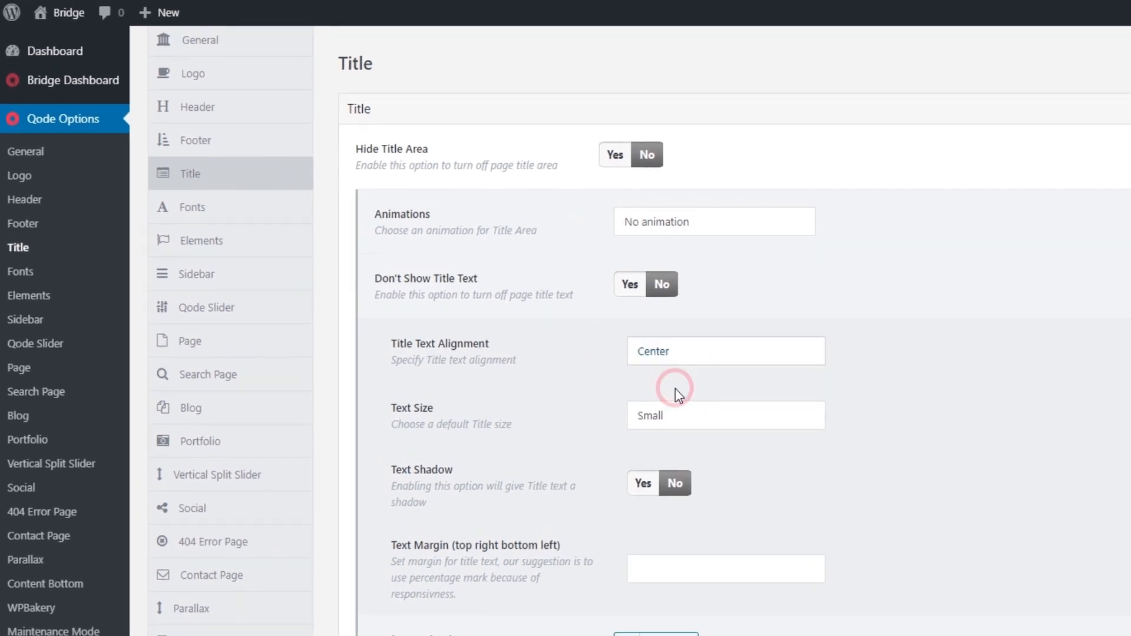
left_click(689, 418)
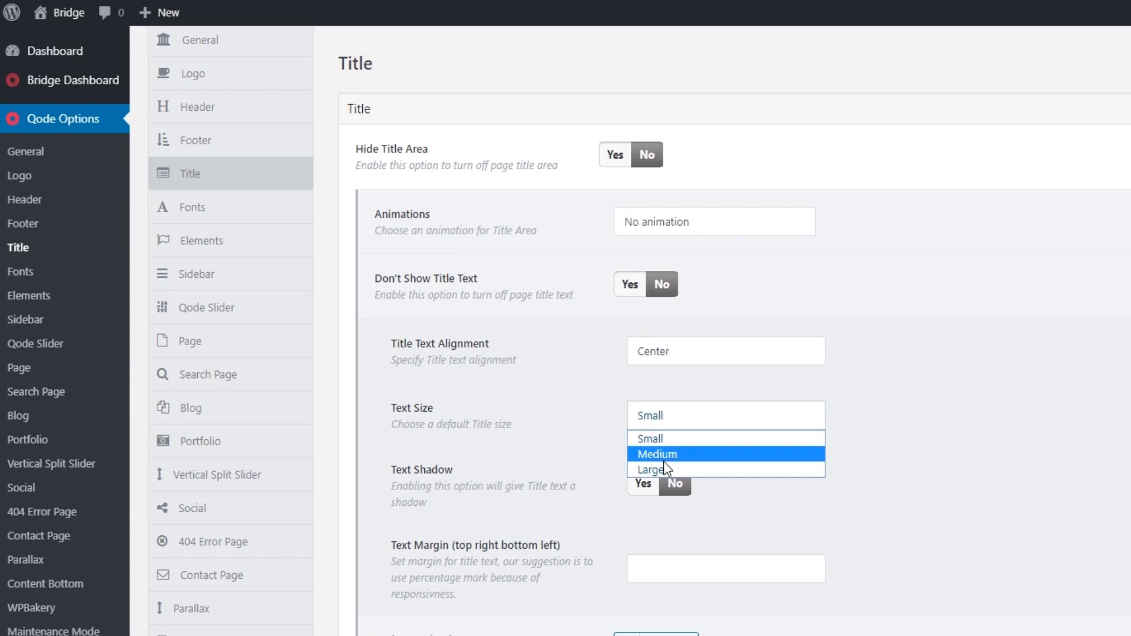
left_click(660, 470)
Turn off the title separator in the Qode title options and save the changes.
scroll(660, 467, "down", 13)
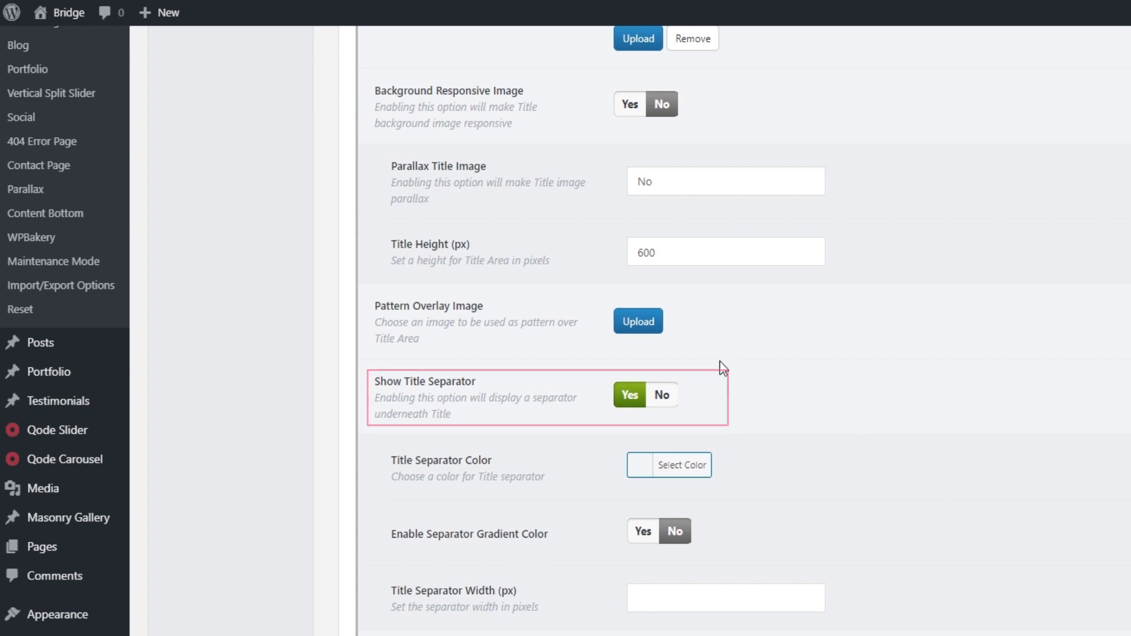
left_click(664, 399)
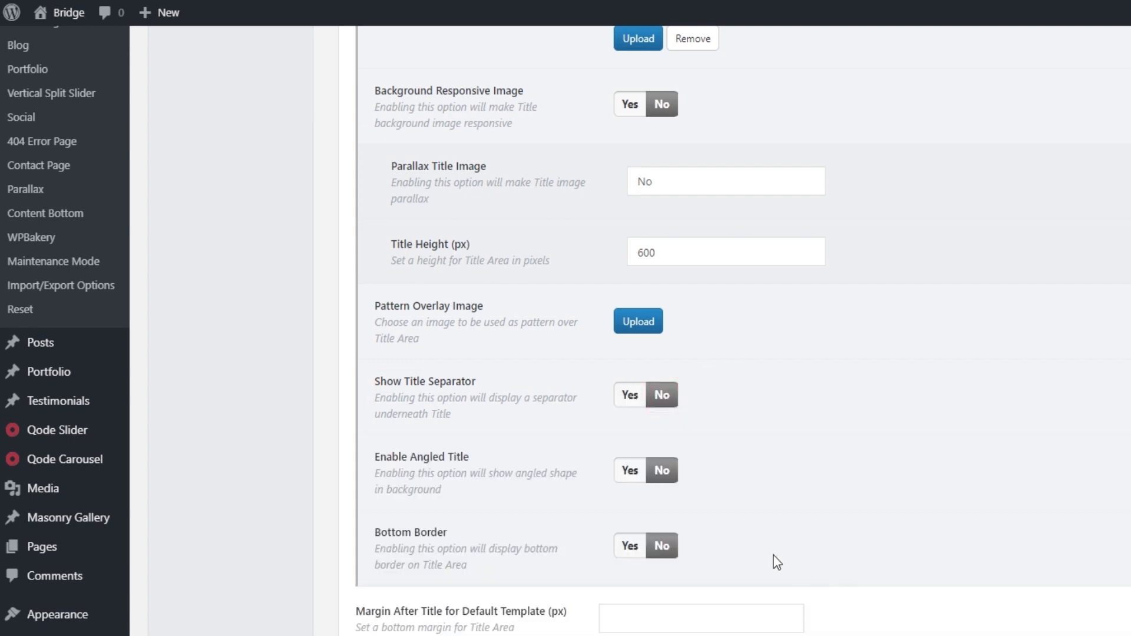
scroll(656, 454, "up", 10)
scroll(614, 460, "up", 5)
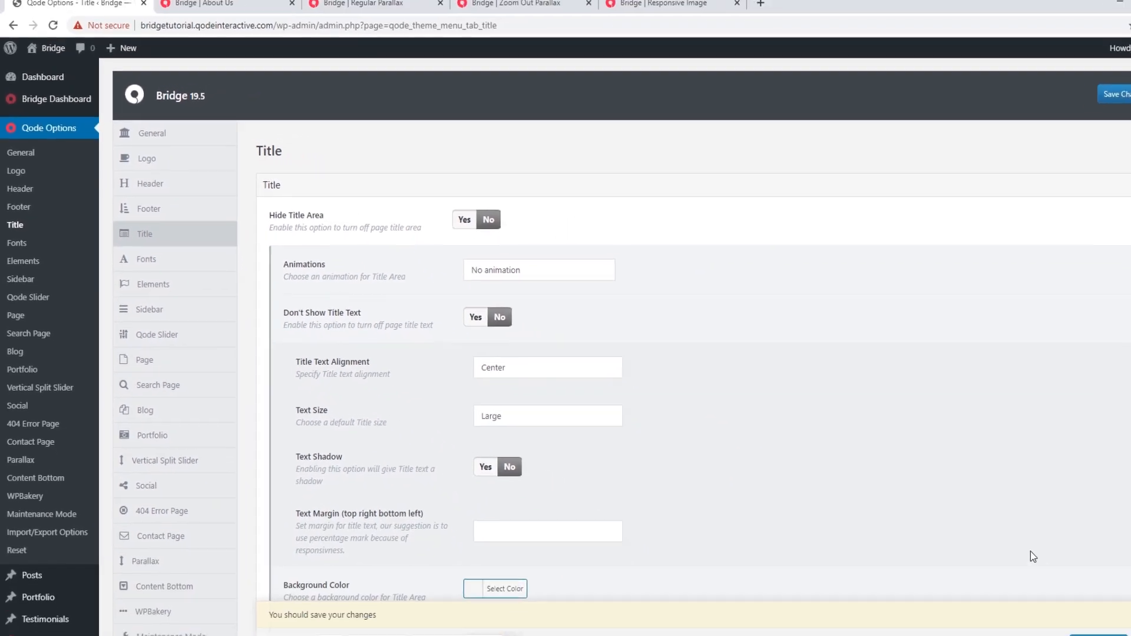
left_click(1098, 635)
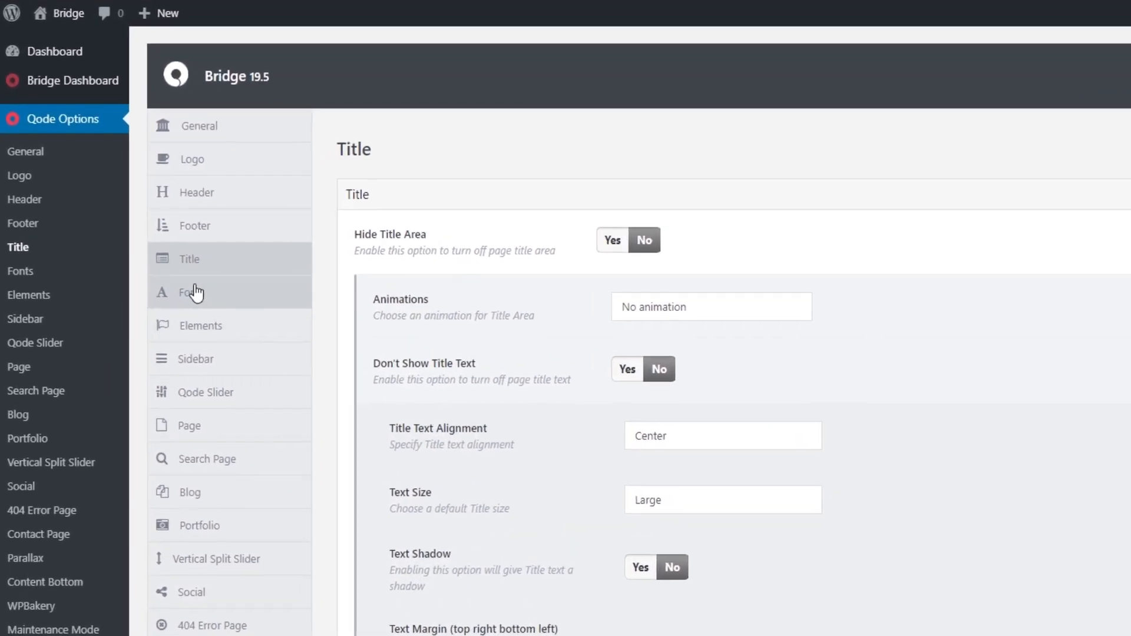
Set the Small Type page title text color to white (#ffffff) in the Qode font options and save the changes.
left_click(142, 256)
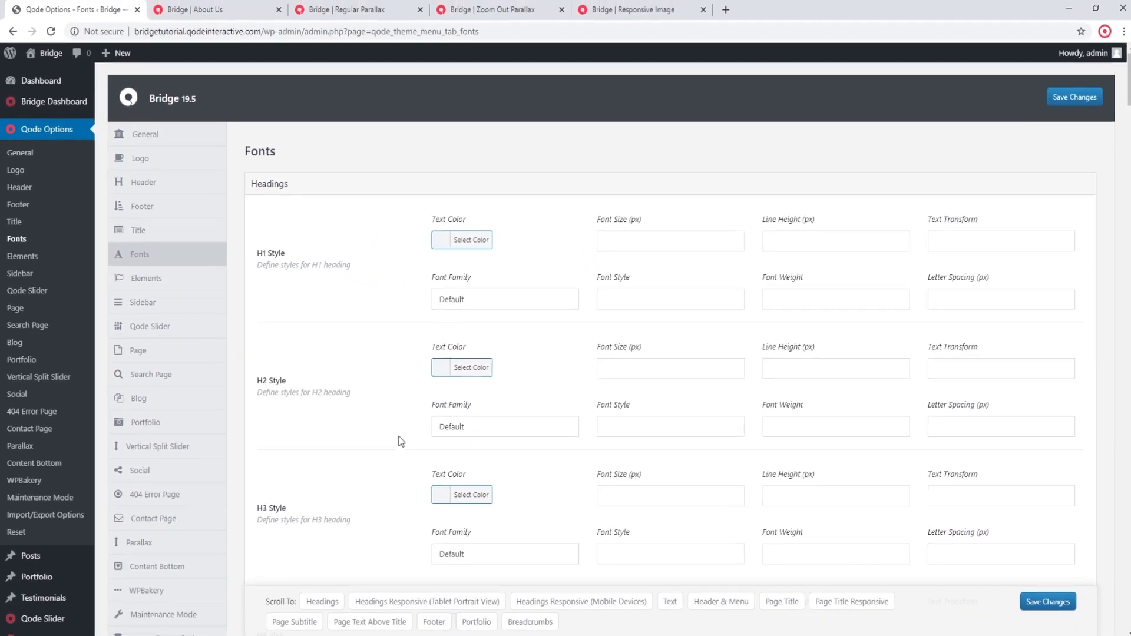
left_click(777, 607)
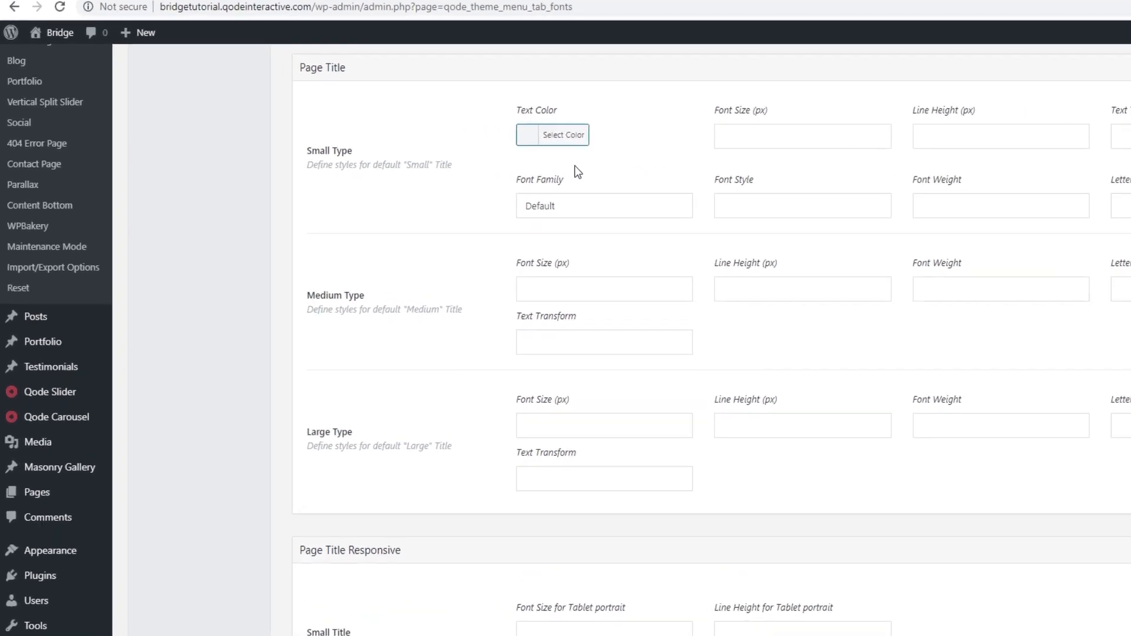
left_click(473, 139)
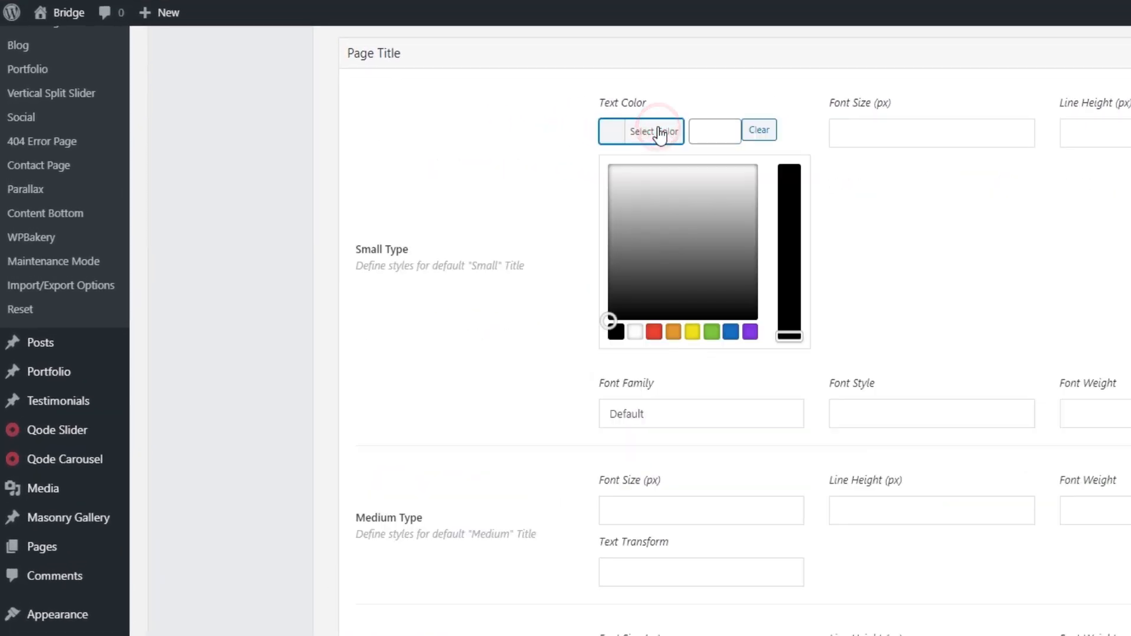
left_click(635, 332)
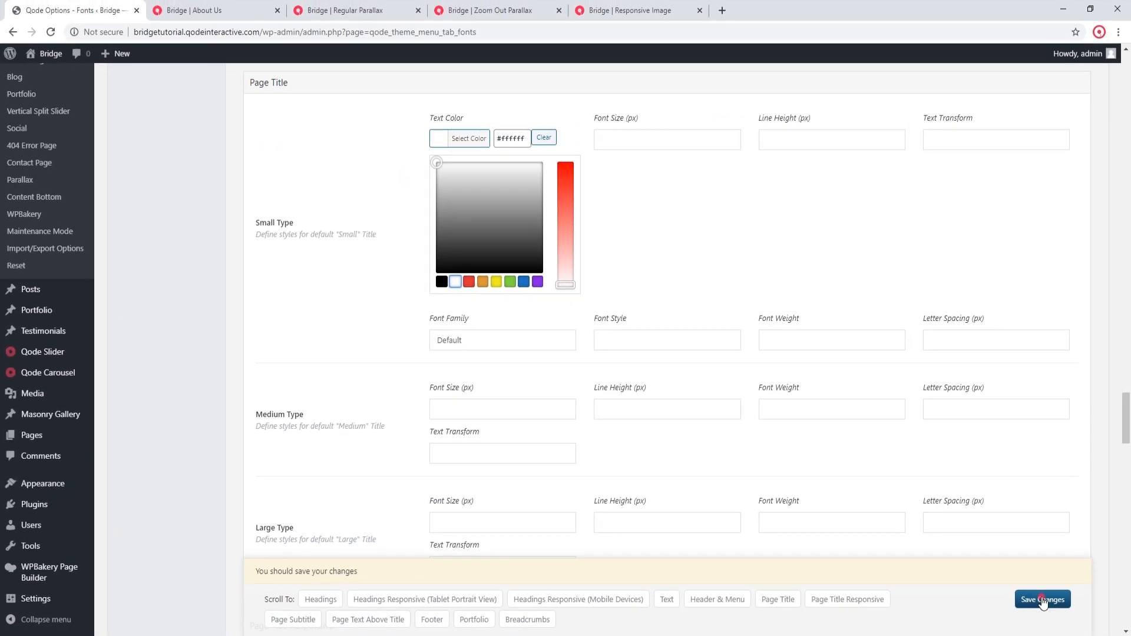
left_click(1043, 600)
Reload the About Us page and examine how the title background image behaves when the browser window is resized, restoring it to full size.
left_click(206, 9)
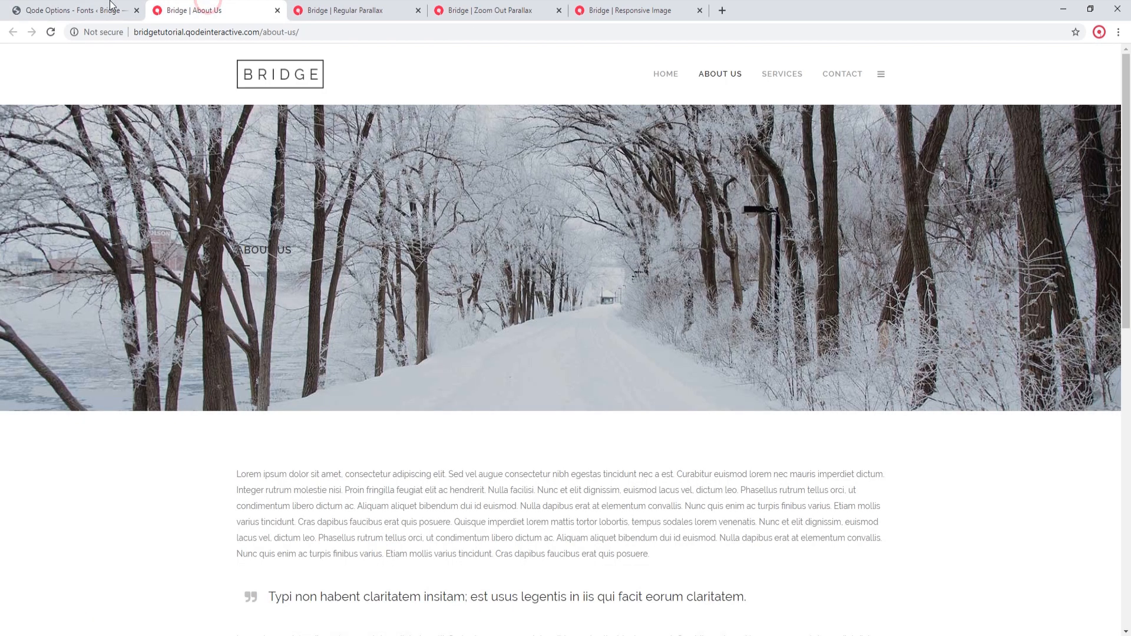
left_click(51, 32)
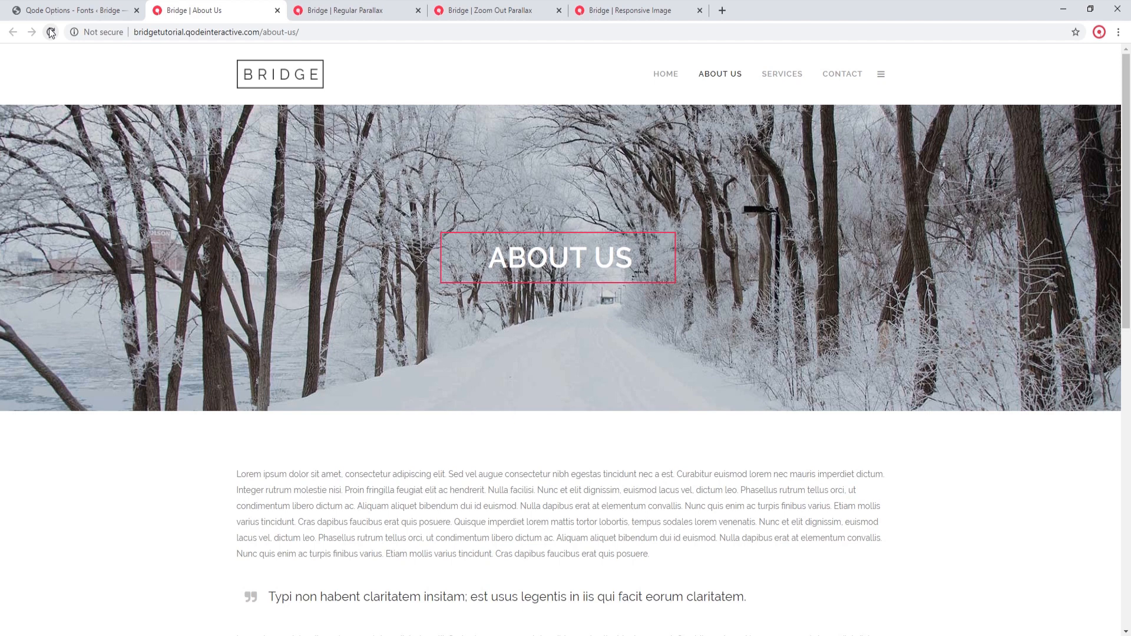
left_click_drag(1128, 117, 1071, 20)
left_click(1091, 9)
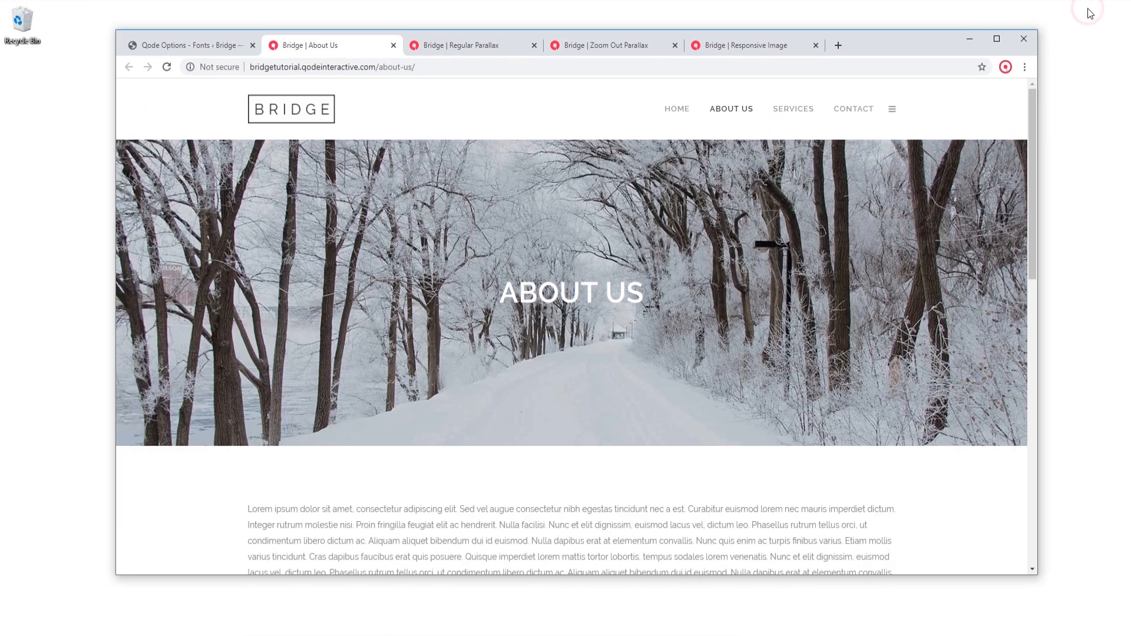
left_click_drag(1038, 344, 1086, 357)
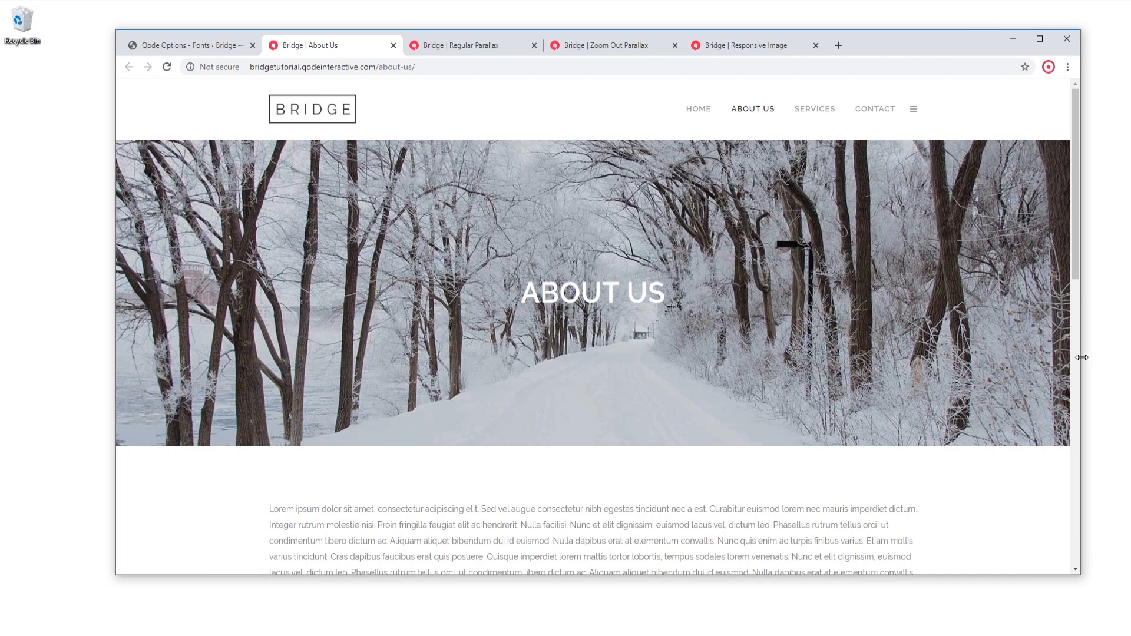
left_click(1039, 38)
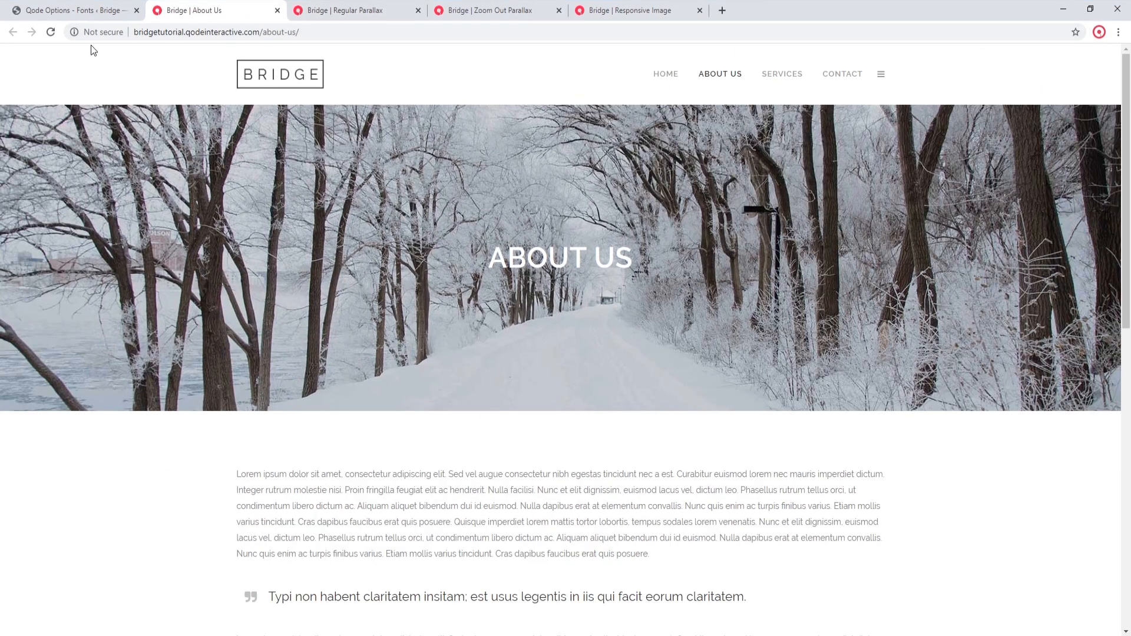
Set the title height to 800 px in the Qode title options and save the changes.
left_click(58, 10)
scroll(168, 238, "up", 5)
scroll(195, 275, "up", 15)
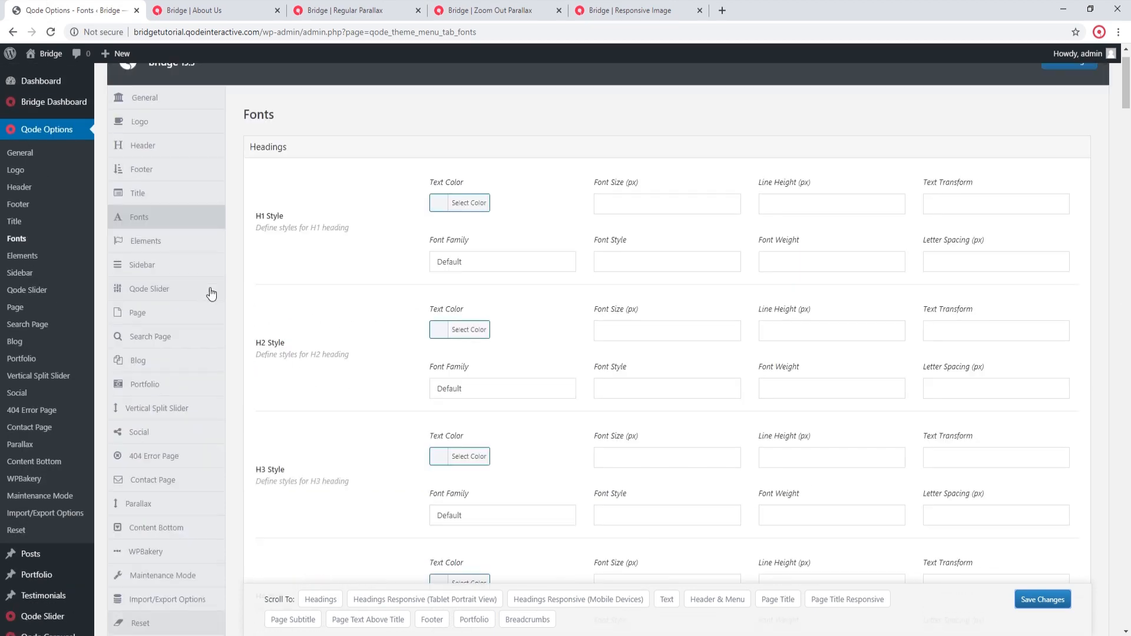
left_click(158, 194)
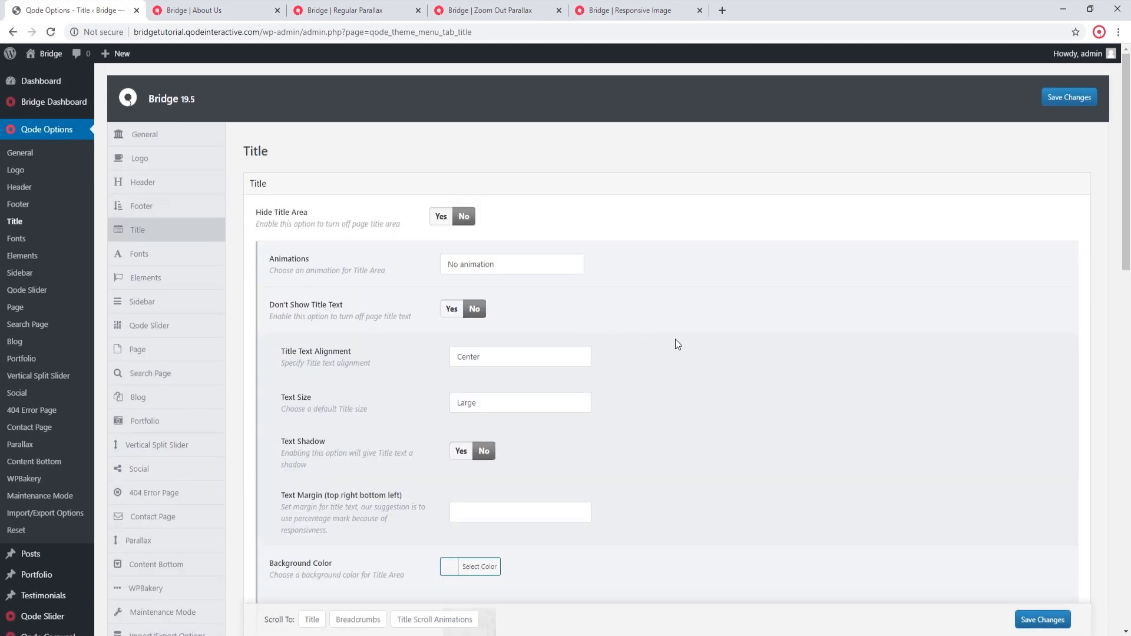
scroll(690, 339, "down", 7)
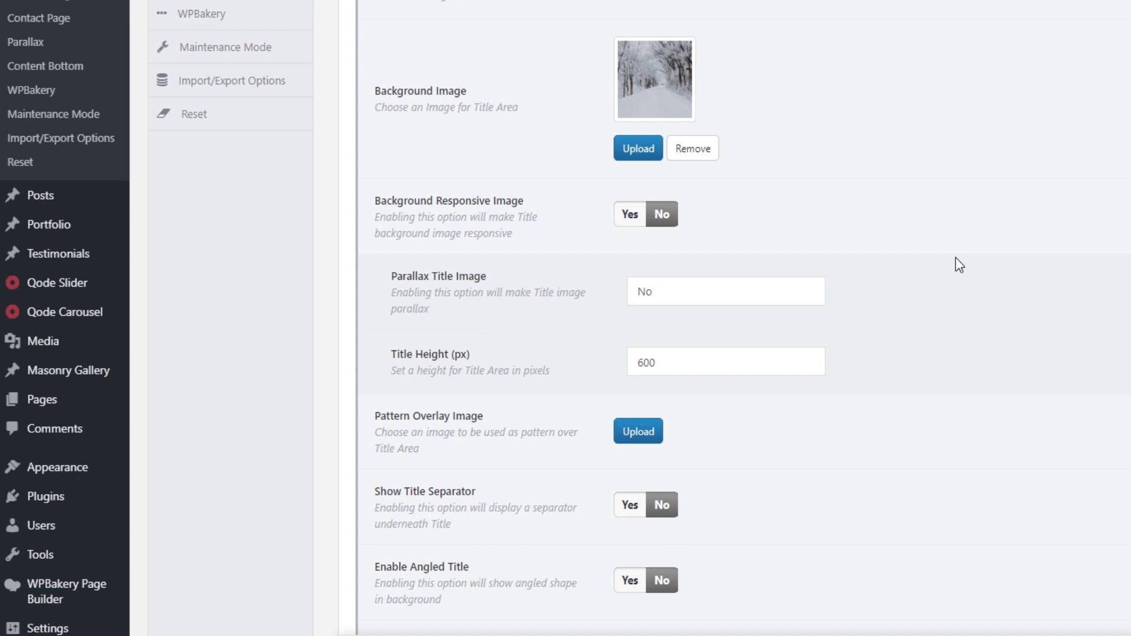
left_click_drag(644, 363, 615, 369)
type("8")
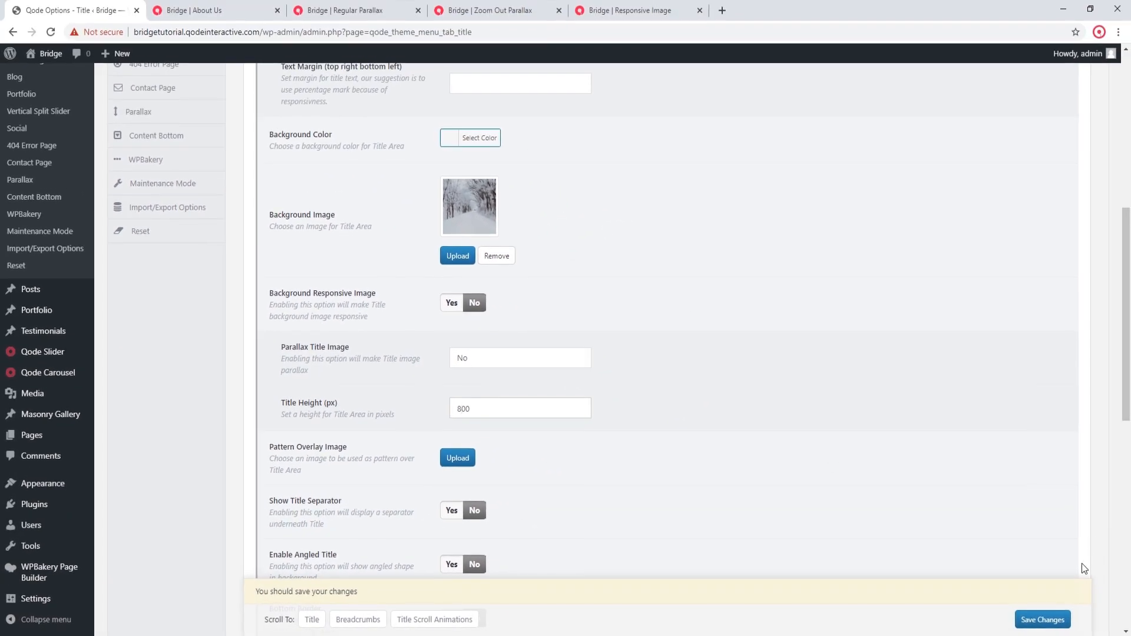
left_click(1042, 619)
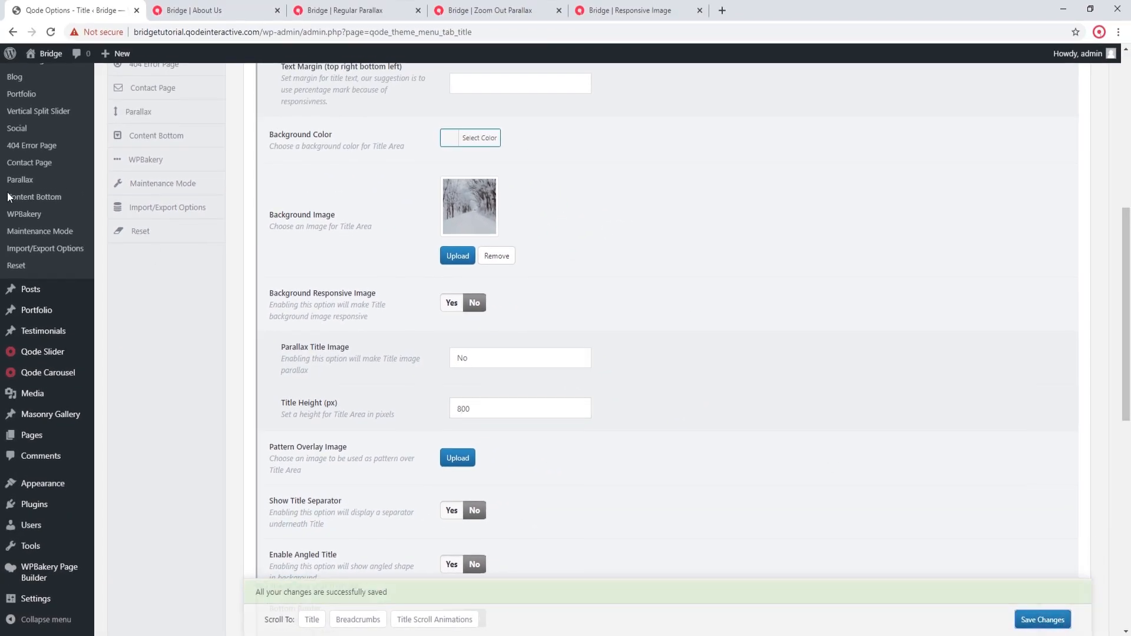
Reload the About Us page and compare its title area with the Regular Parallax demo page.
left_click(175, 10)
left_click(51, 31)
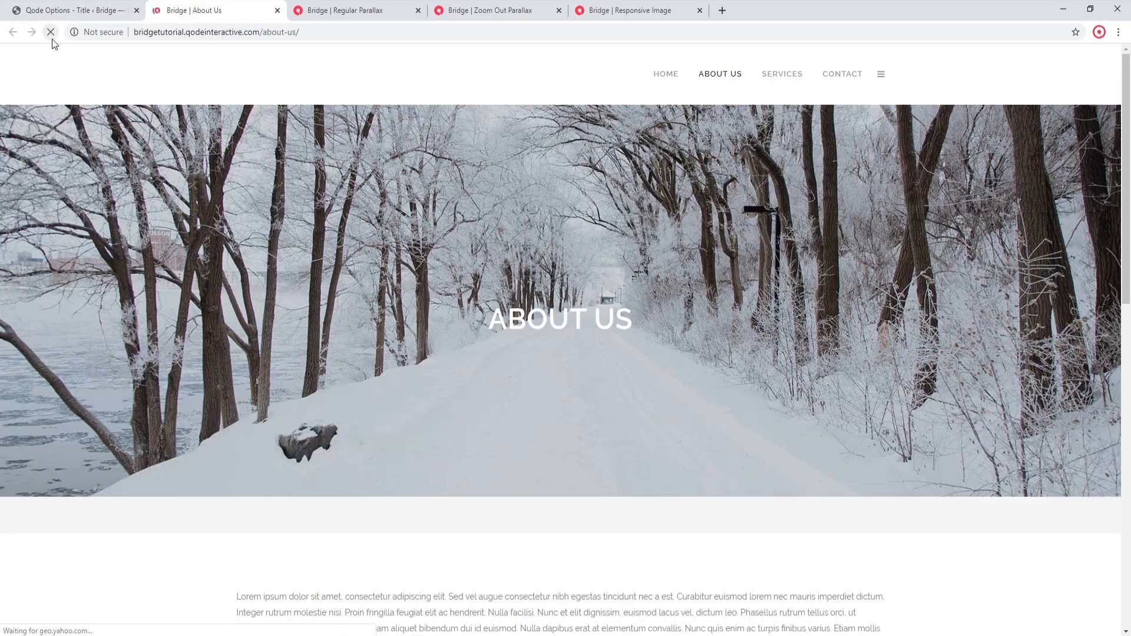
left_click_drag(1130, 104, 1130, 113)
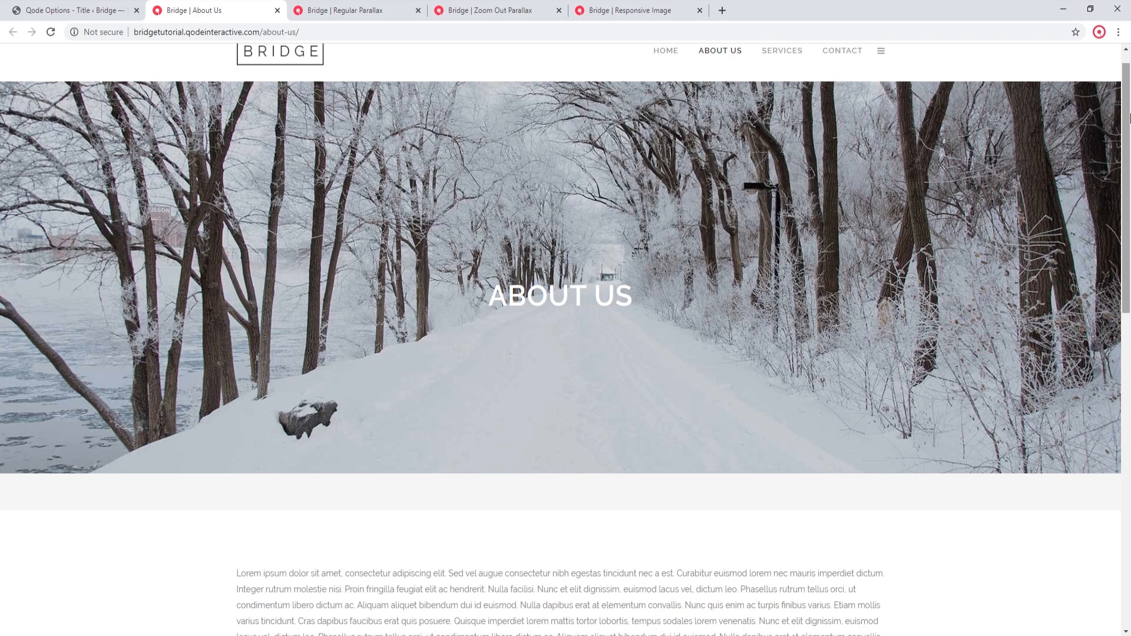
left_click(357, 5)
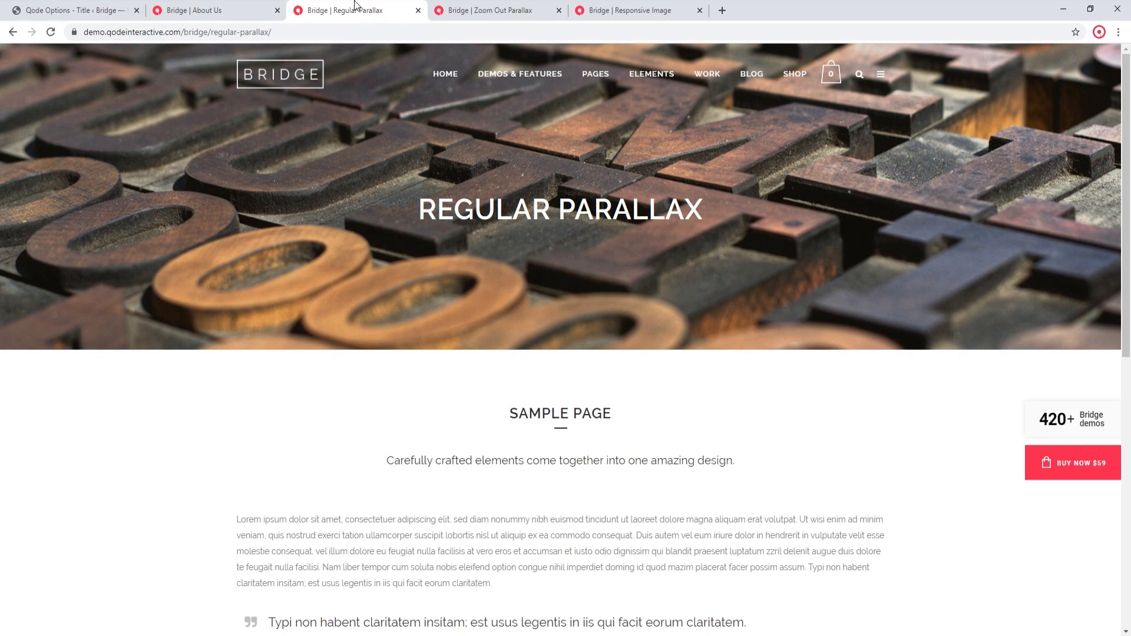
left_click(224, 7)
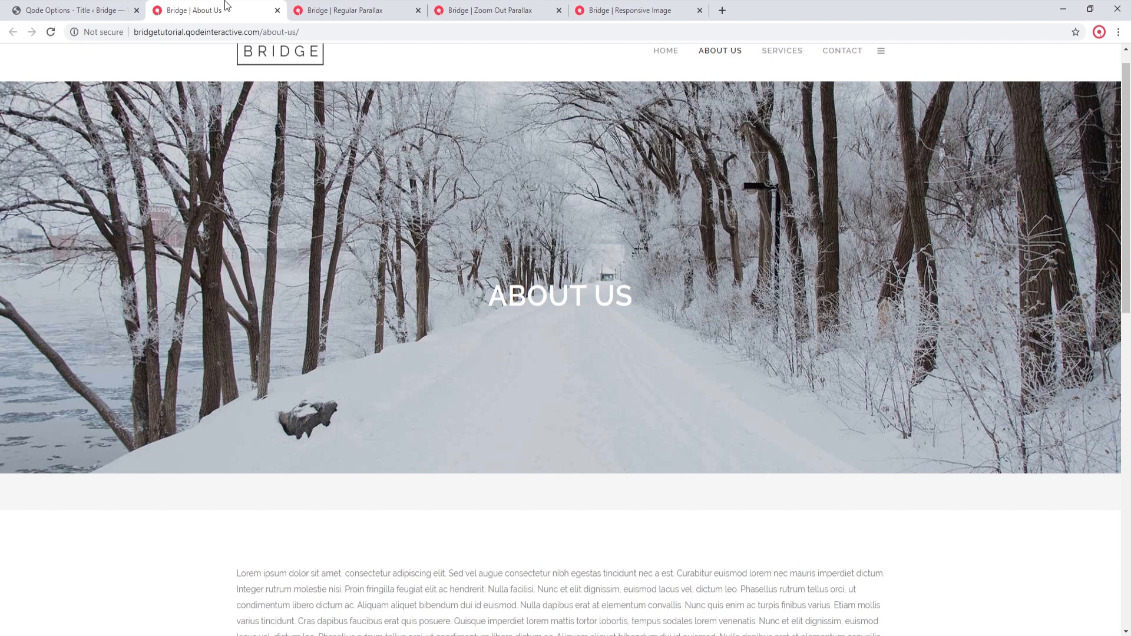
Enable Background Responsive Image in the Qode title options and save the changes.
left_click(92, 7)
scroll(257, 308, "up", 2)
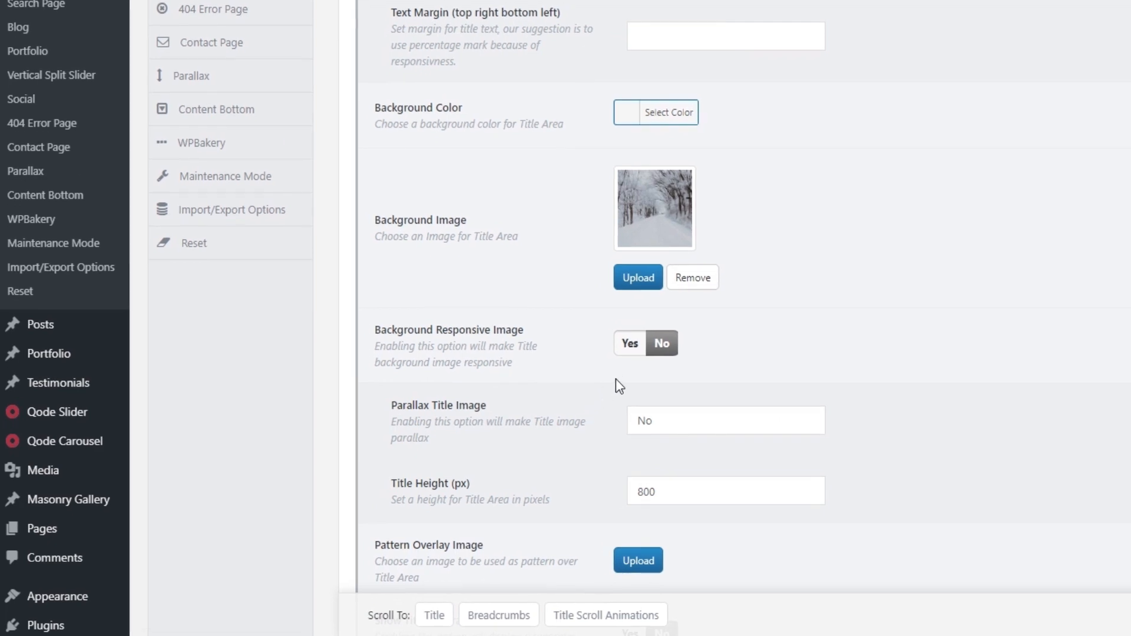
left_click(625, 344)
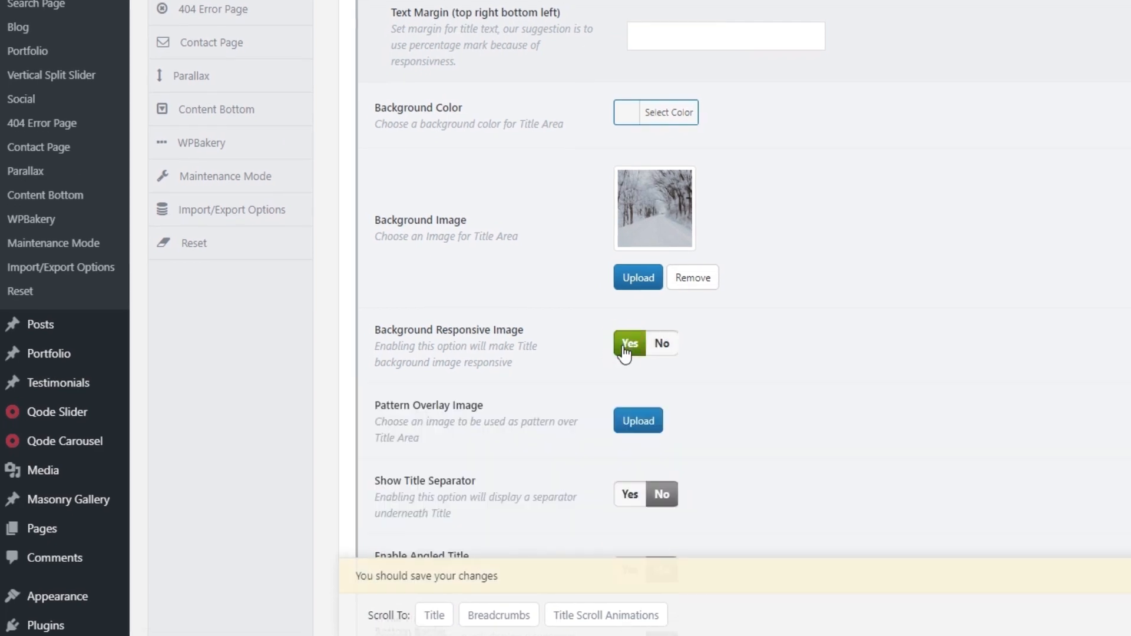
scroll(952, 294, "down", 1)
scroll(954, 295, "down", 1)
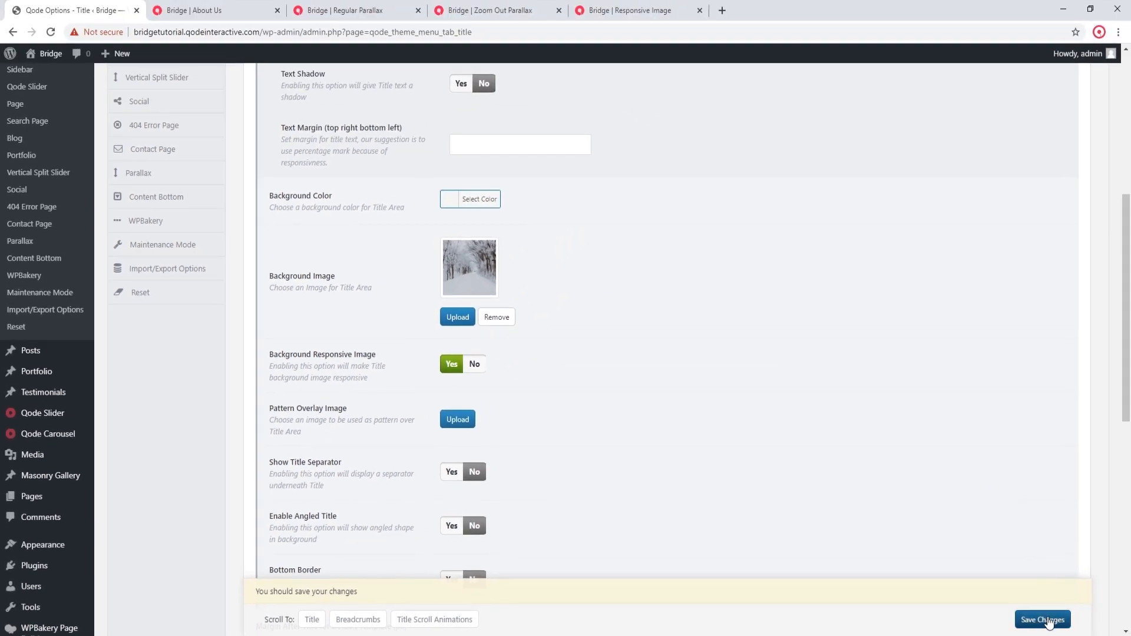
left_click(1044, 620)
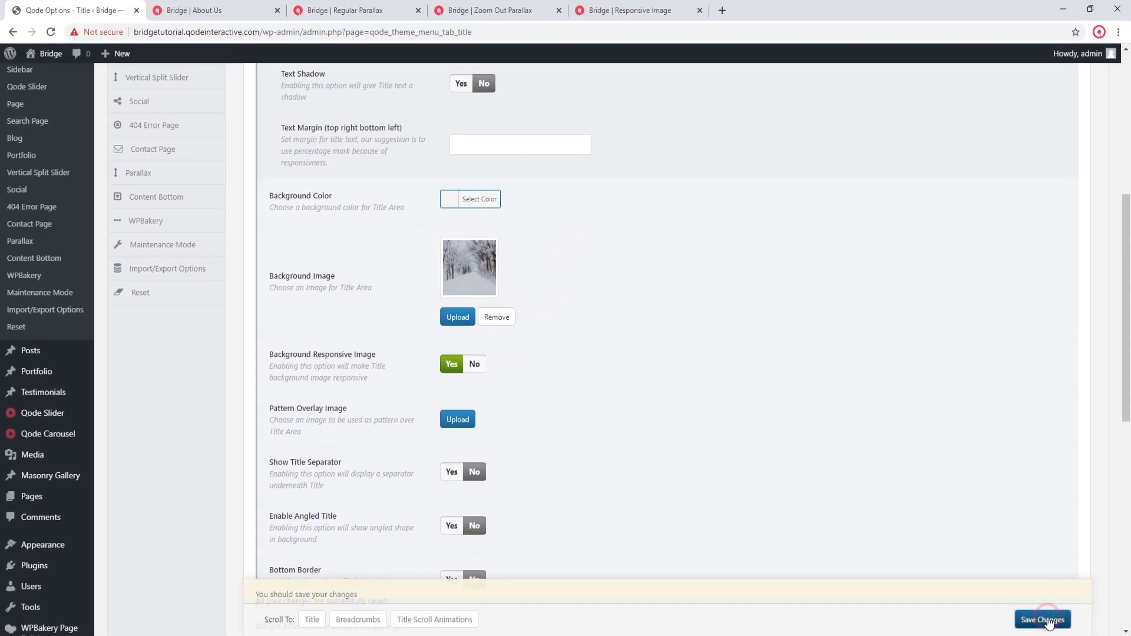
Reload the About Us page and check how the responsive title image scales in a narrower browser window, restoring it to full size.
left_click(221, 7)
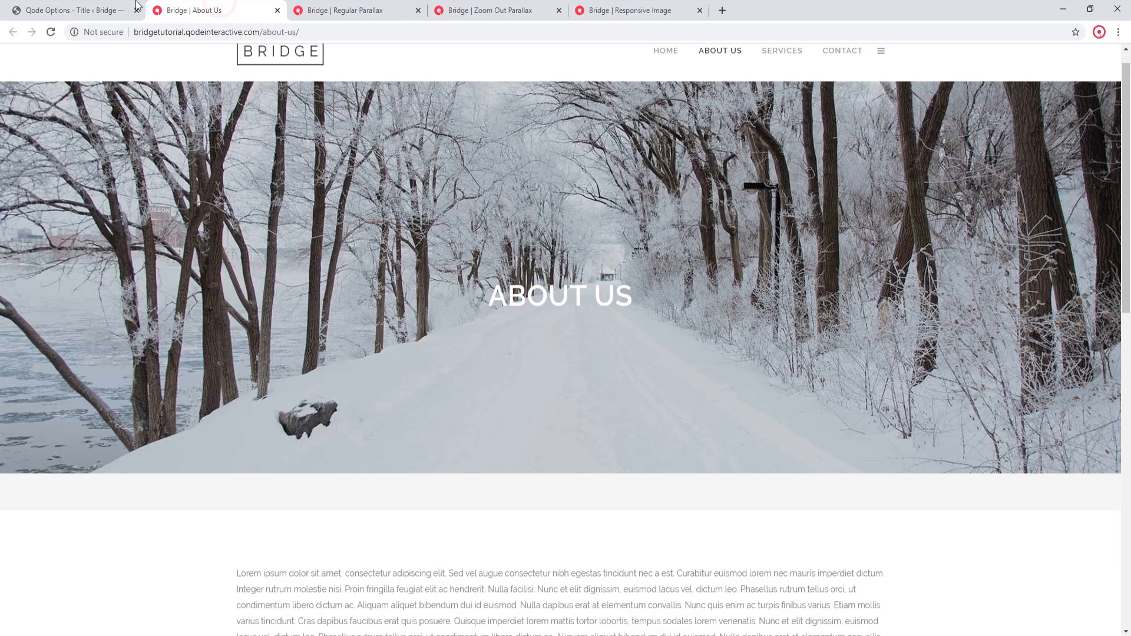
left_click(51, 33)
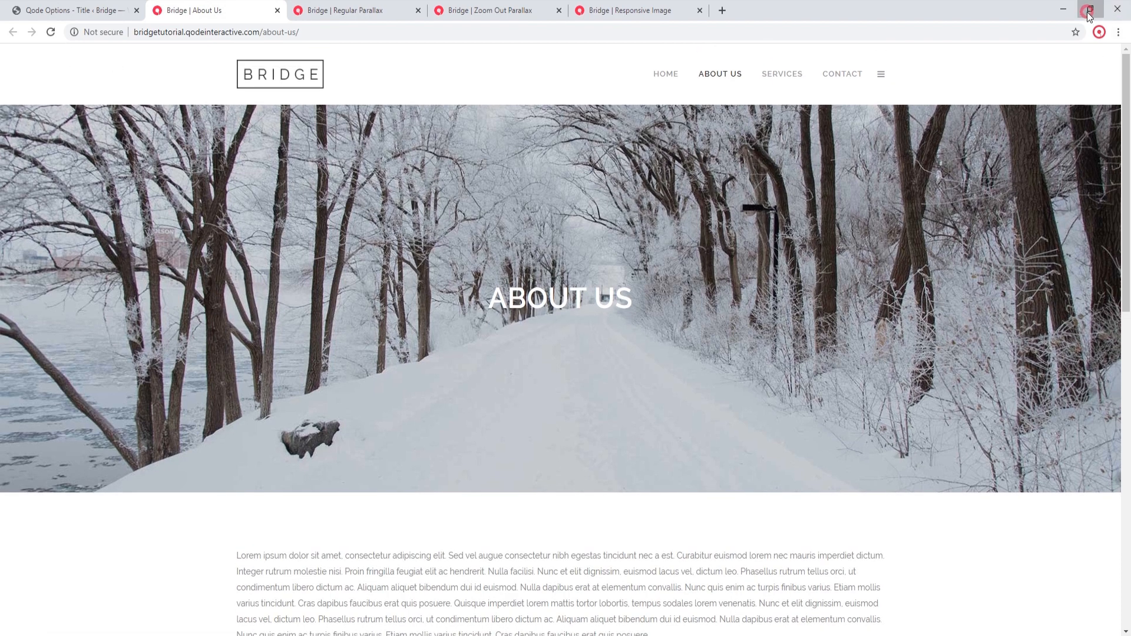
left_click(1090, 10)
left_click_drag(1081, 342, 1008, 442)
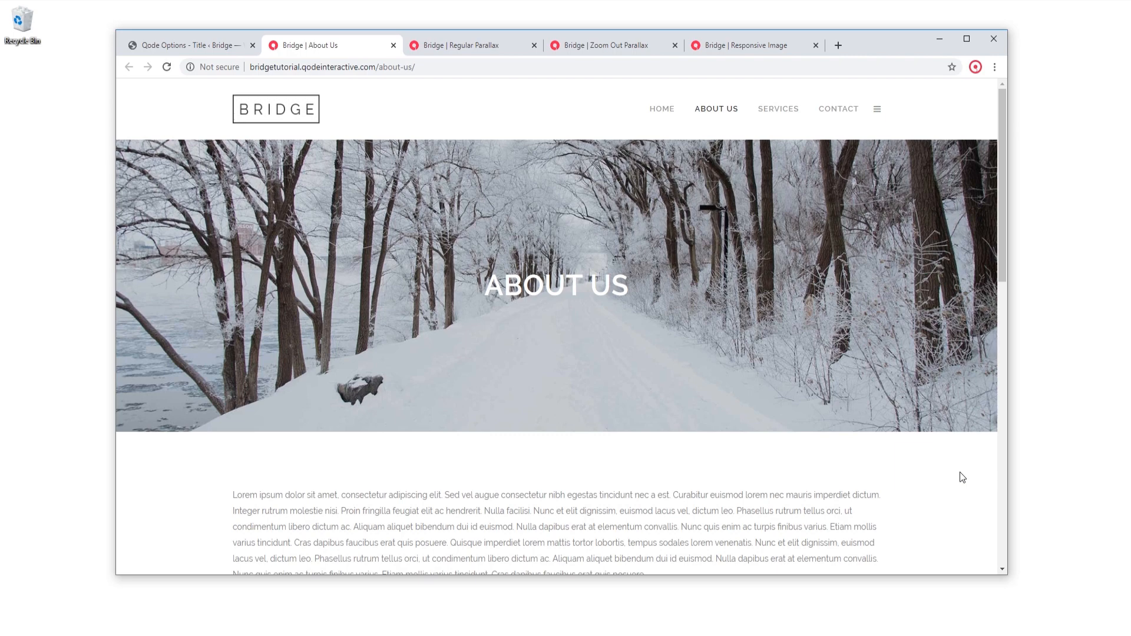
left_click(967, 38)
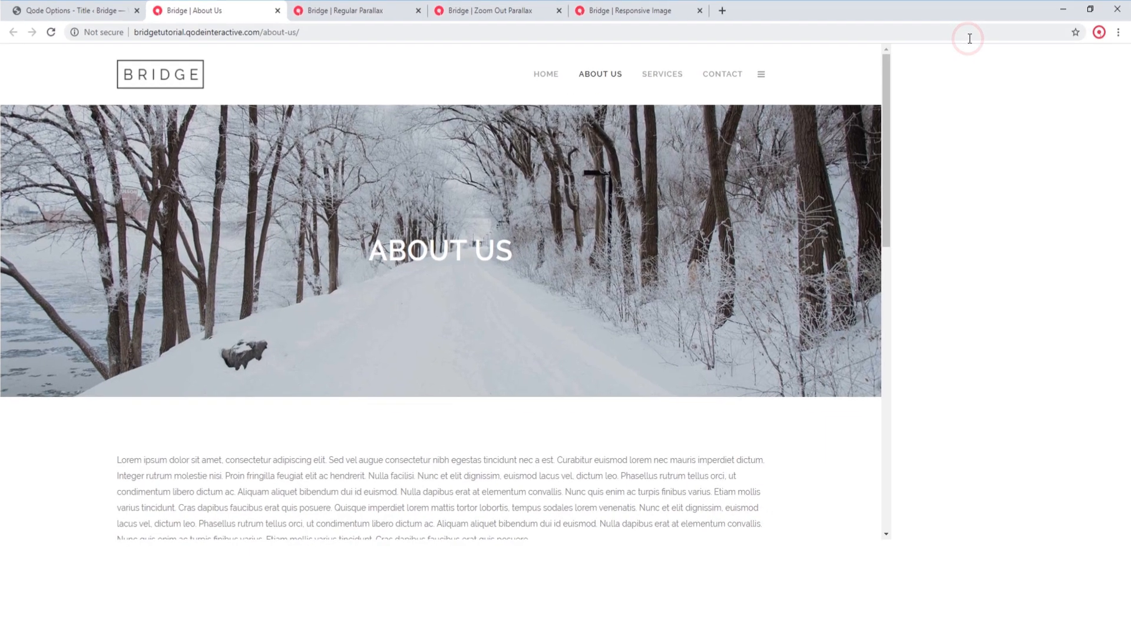
Disable Background Responsive Image and set Parallax Title Image to Yes in the Qode title options.
left_click(67, 10)
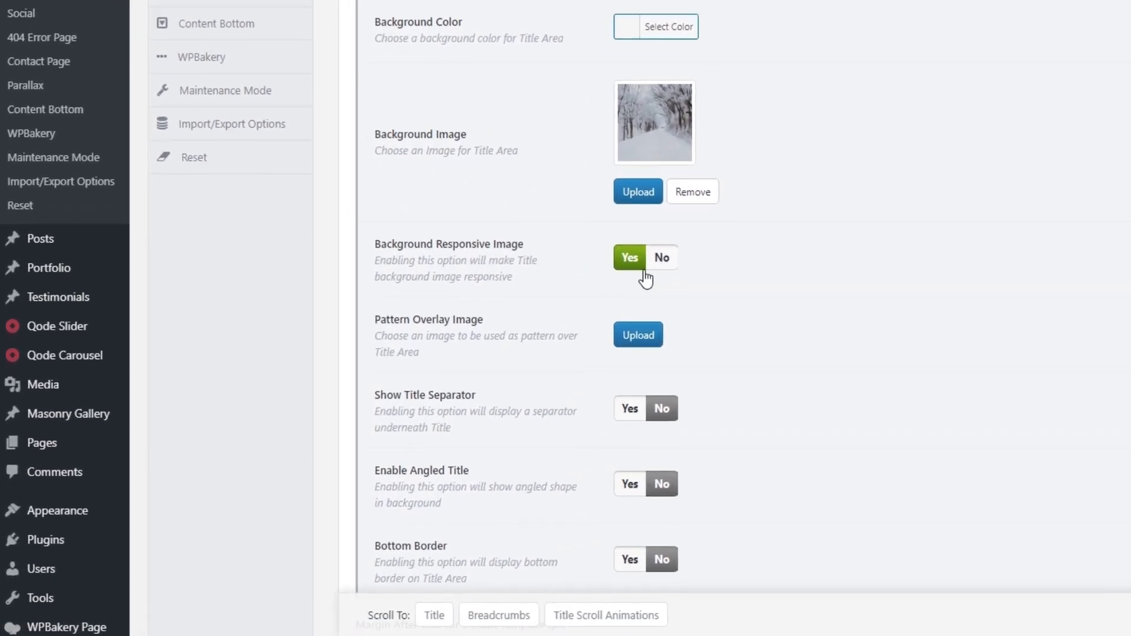
left_click(662, 260)
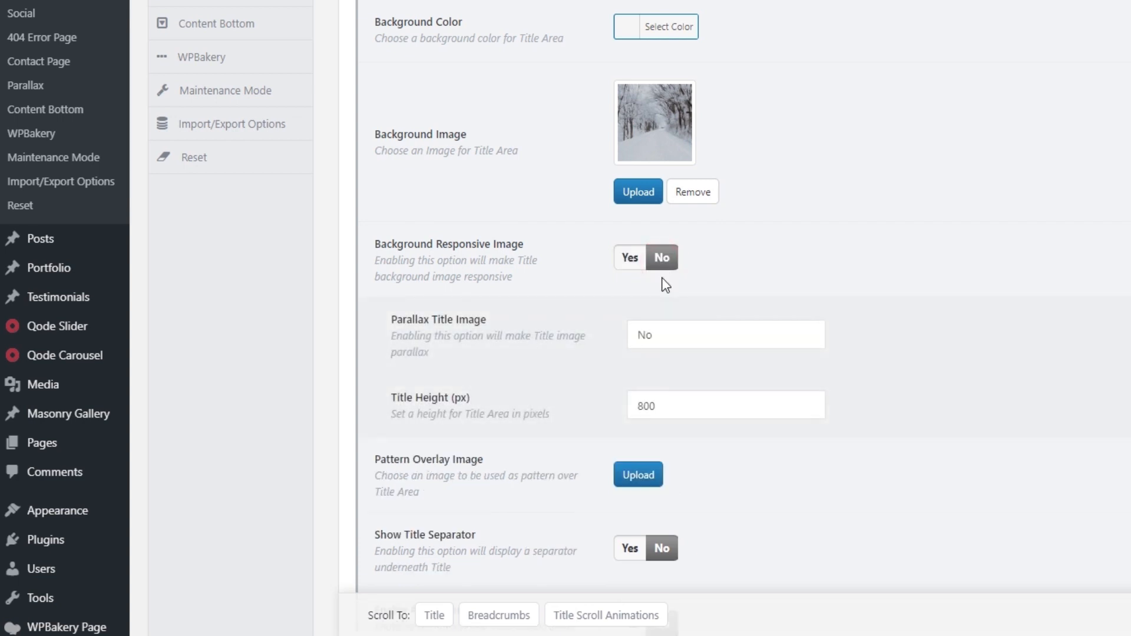
left_click(667, 334)
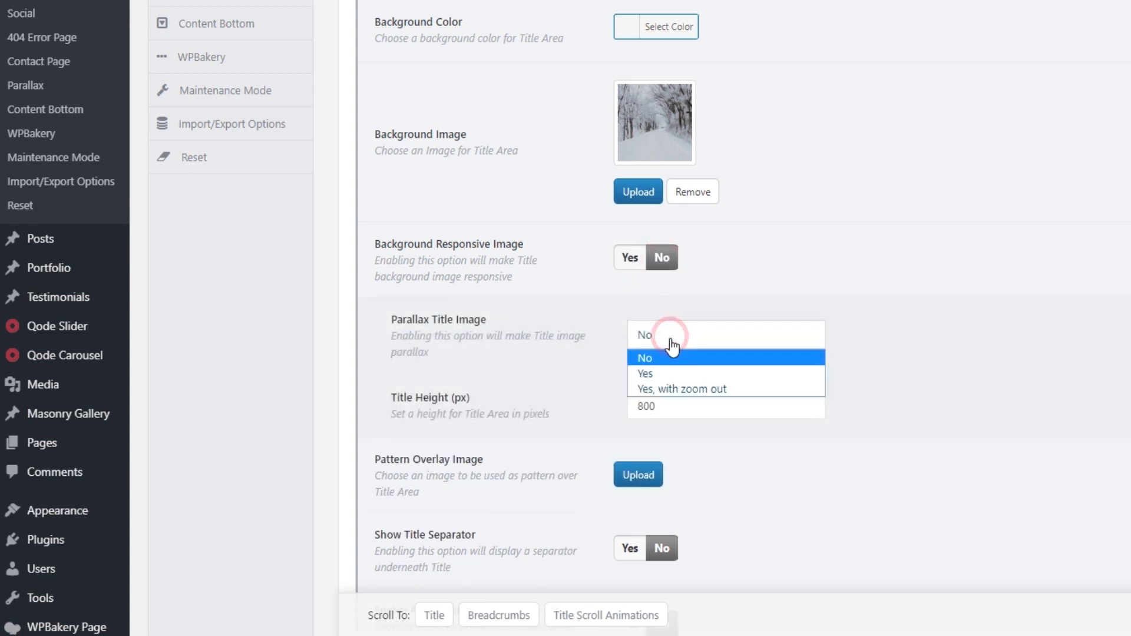
left_click(672, 373)
Set the title height back to 600 px and save the title options.
scroll(667, 301, "down", 1)
left_click_drag(644, 320, 626, 324)
type("6")
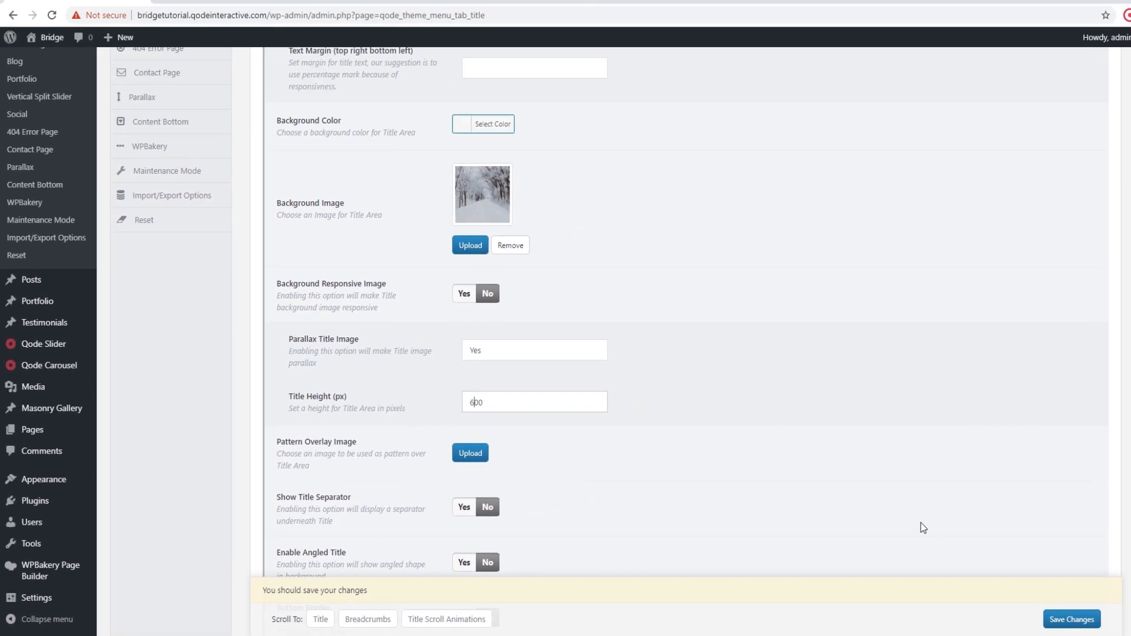
left_click(1042, 620)
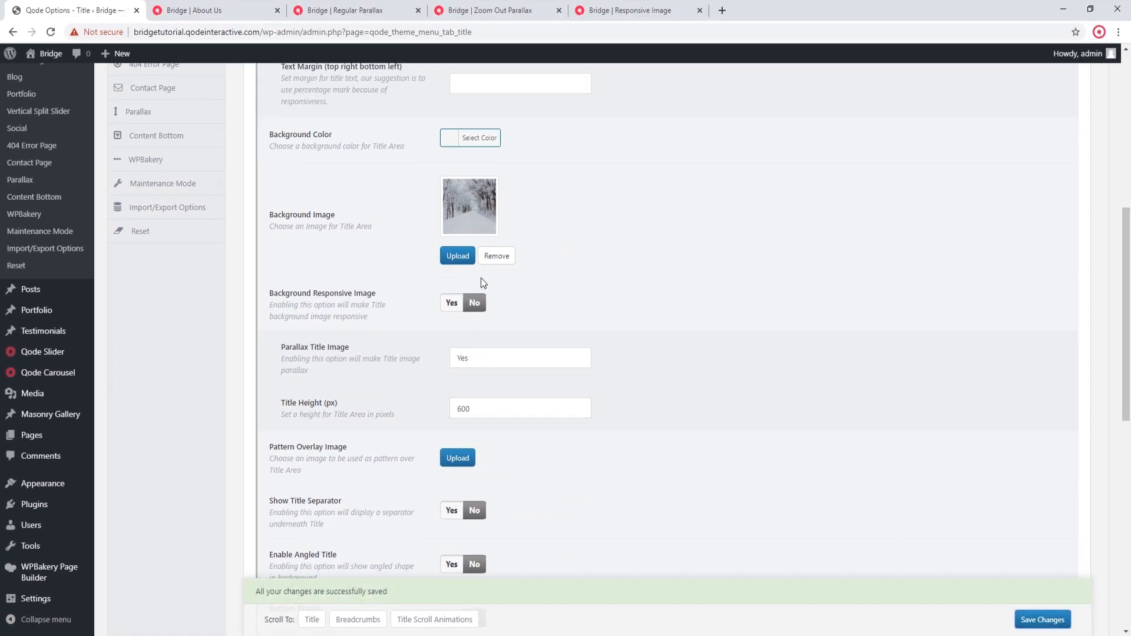
Reload the About Us page, check the title image's parallax effect while scrolling, and compare it with the title option settings.
left_click(209, 6)
left_click(51, 32)
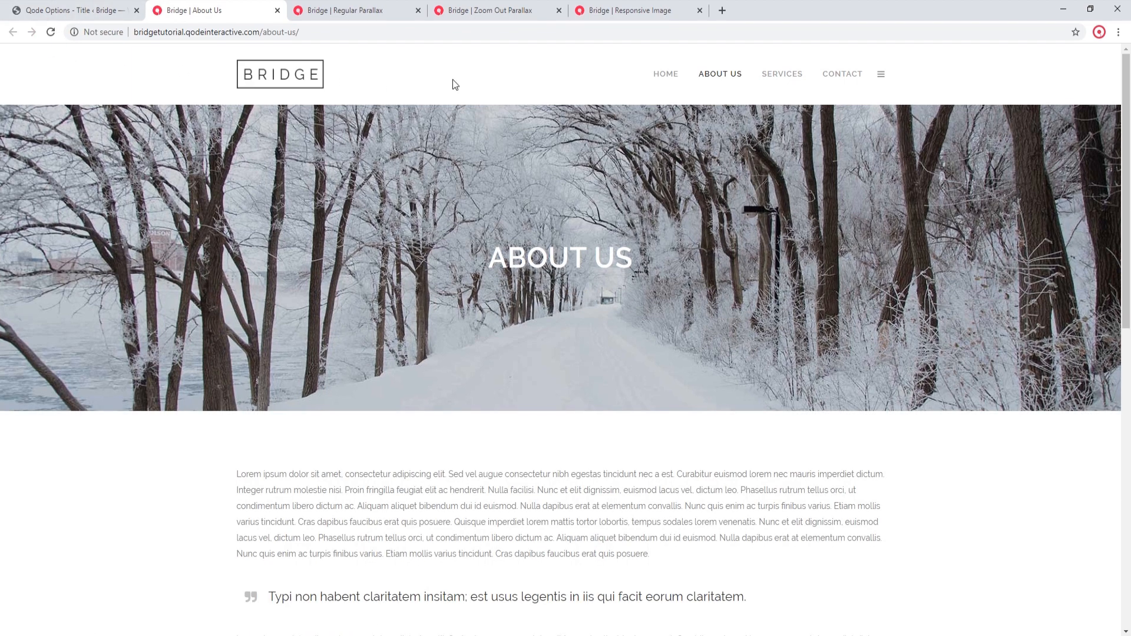
left_click_drag(1128, 83, 1129, 59)
left_click(75, 7)
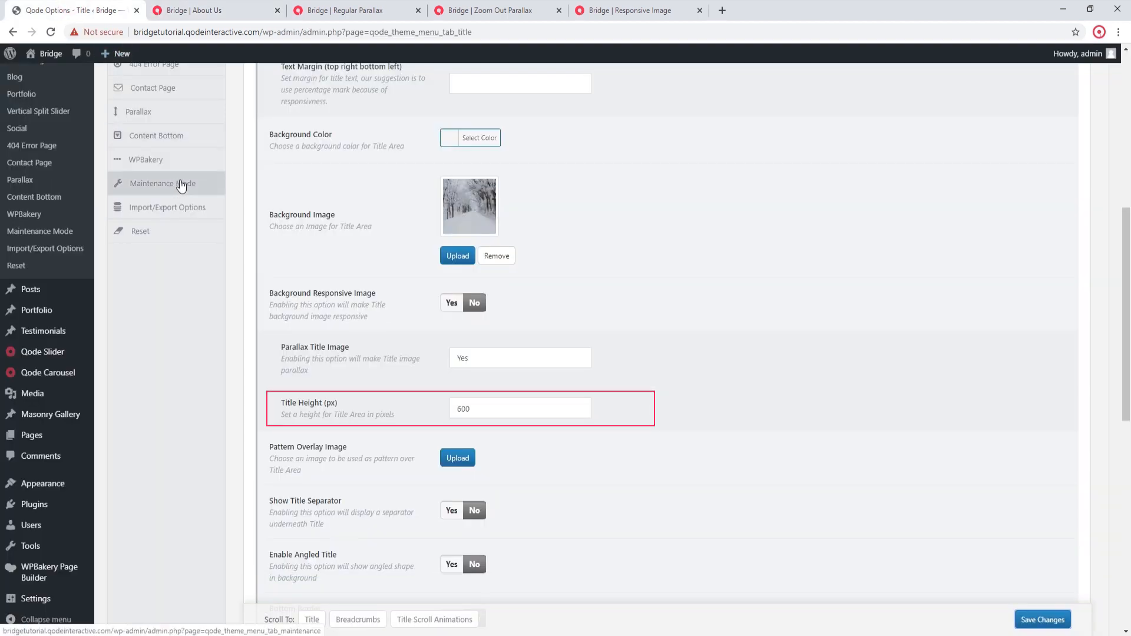
left_click(227, 10)
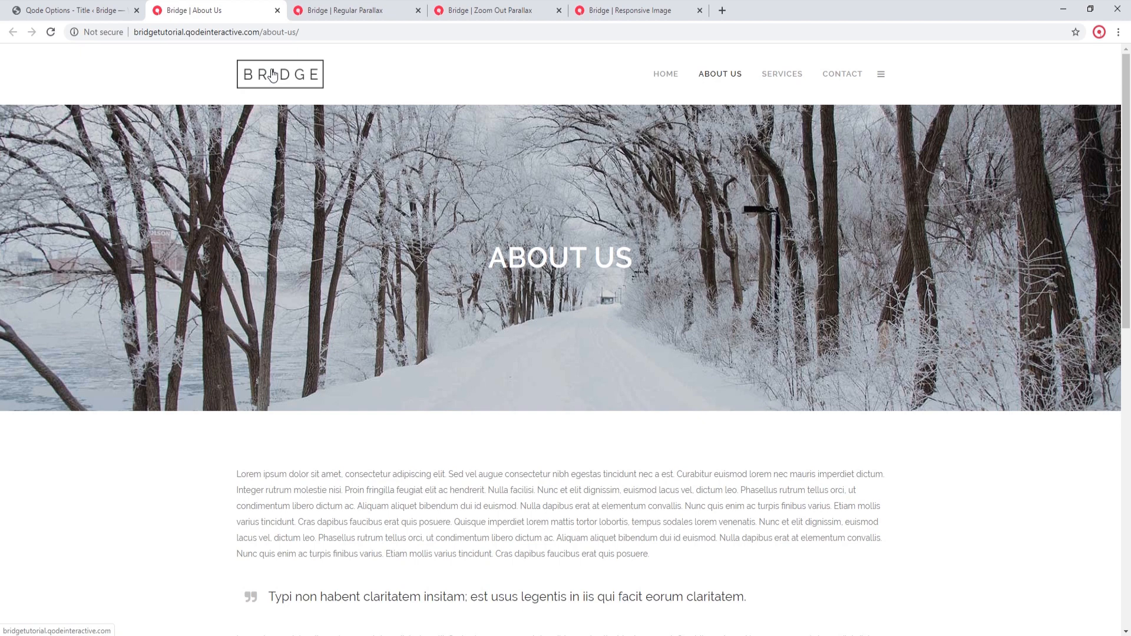
Set Parallax Title Image to "Yes, with zoom out" in the Qode title options and save the changes.
left_click(47, 8)
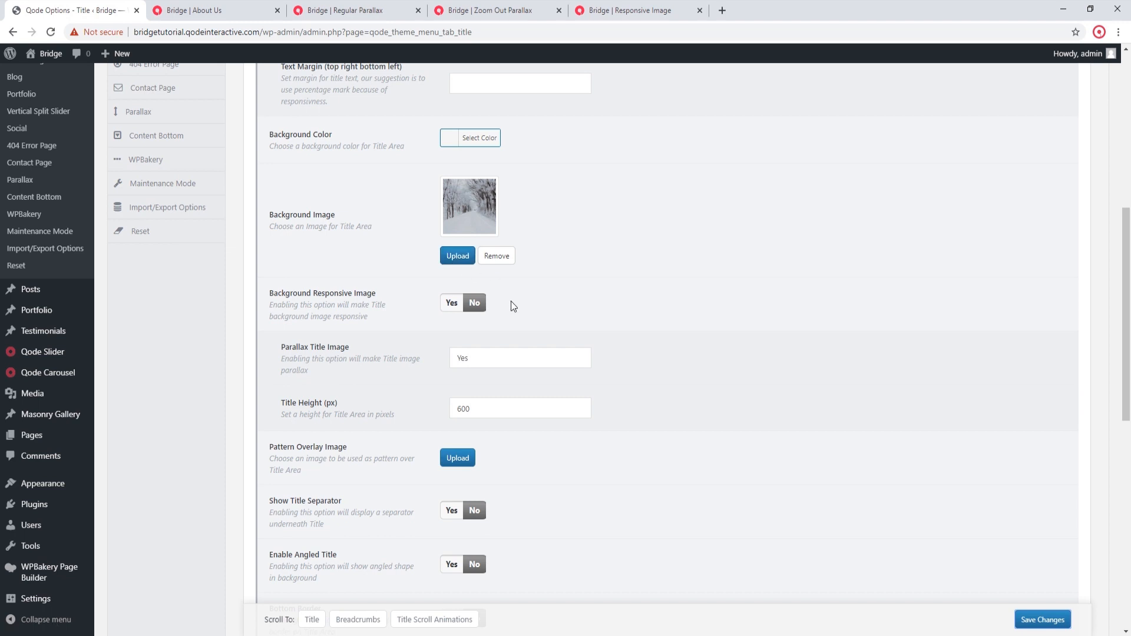
left_click(503, 363)
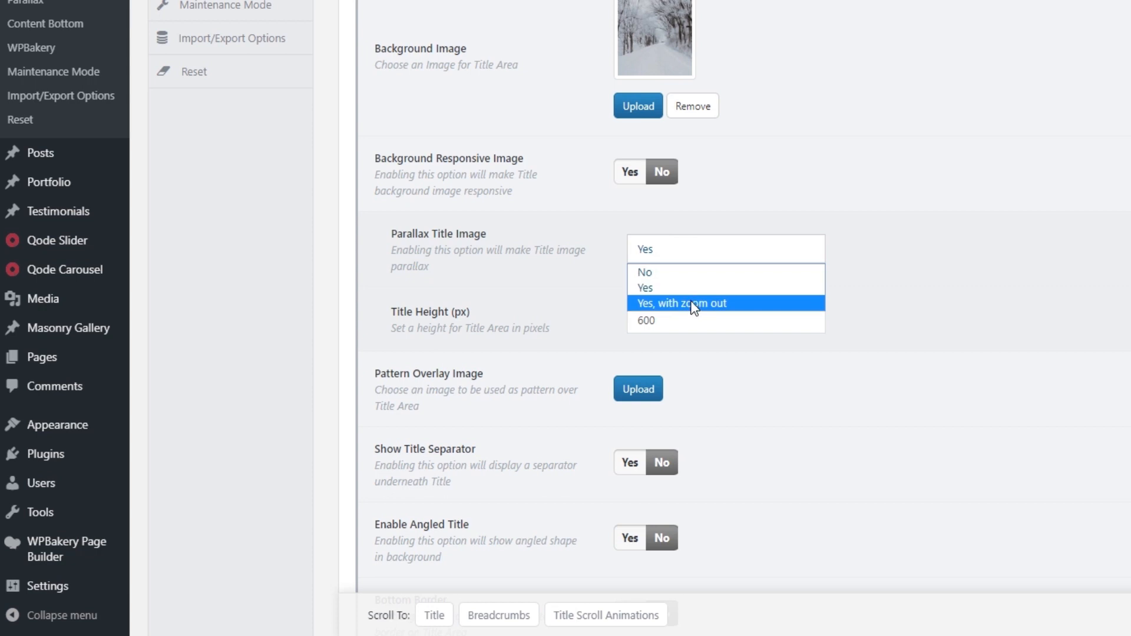
left_click(691, 303)
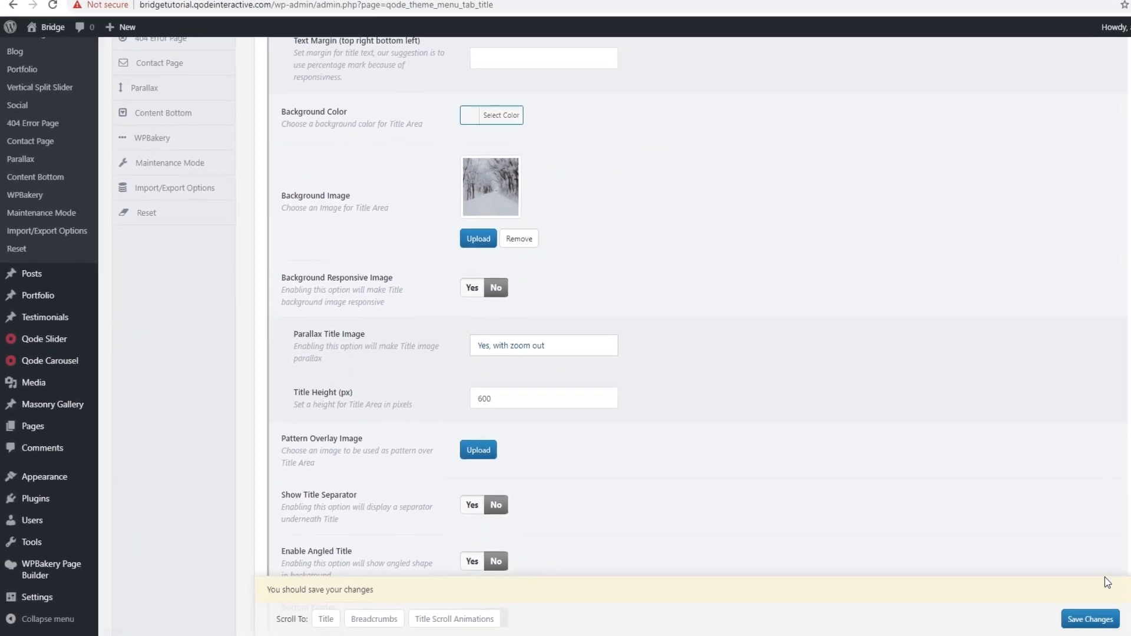
left_click(1057, 626)
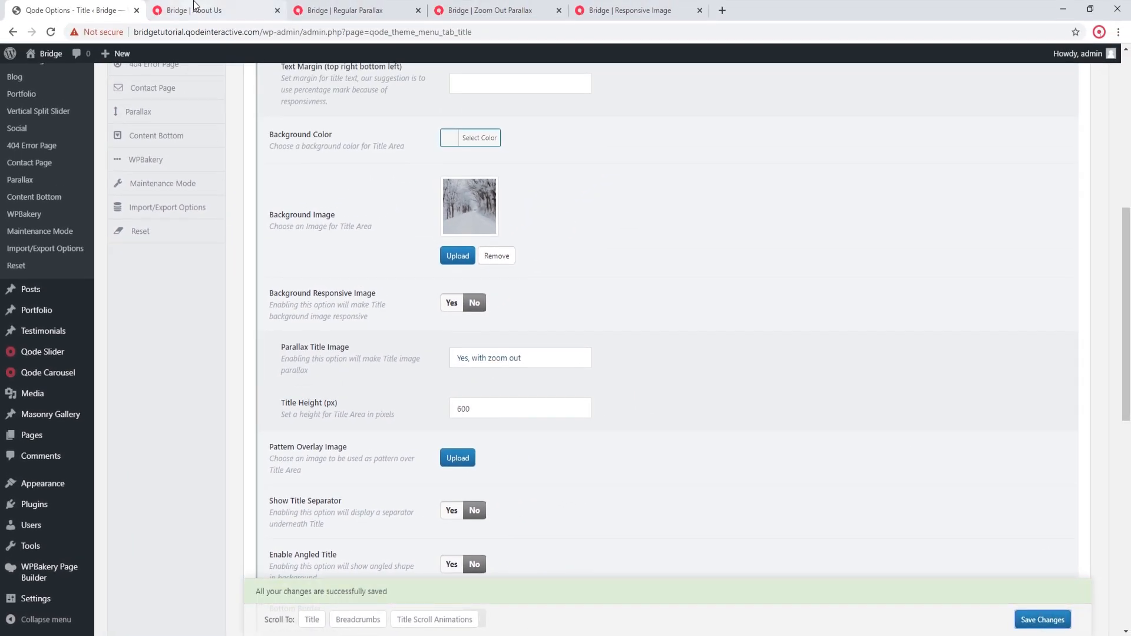
Reload the About Us page, check the title image while scrolling, and compare it with the Zoom Out Parallax demo page.
left_click(154, 7)
left_click(50, 32)
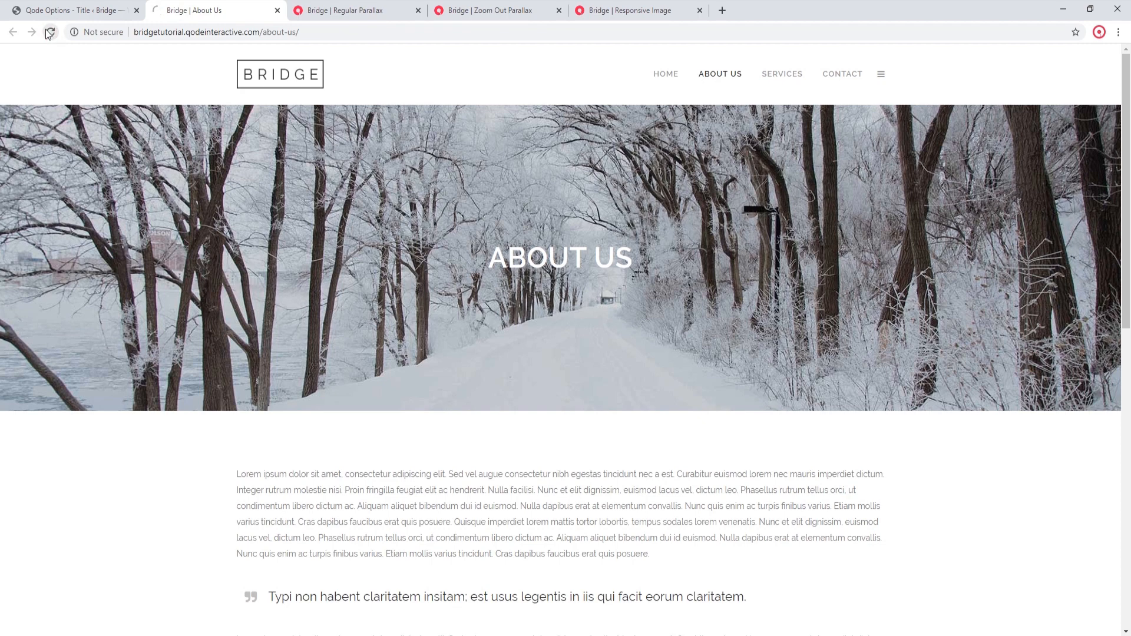
left_click_drag(1129, 75, 1127, 106)
left_click(490, 10)
mouse_move(1128, 100)
left_mouse_down()
mouse_move(1129, 246)
mouse_move(1125, 99)
left_mouse_up()
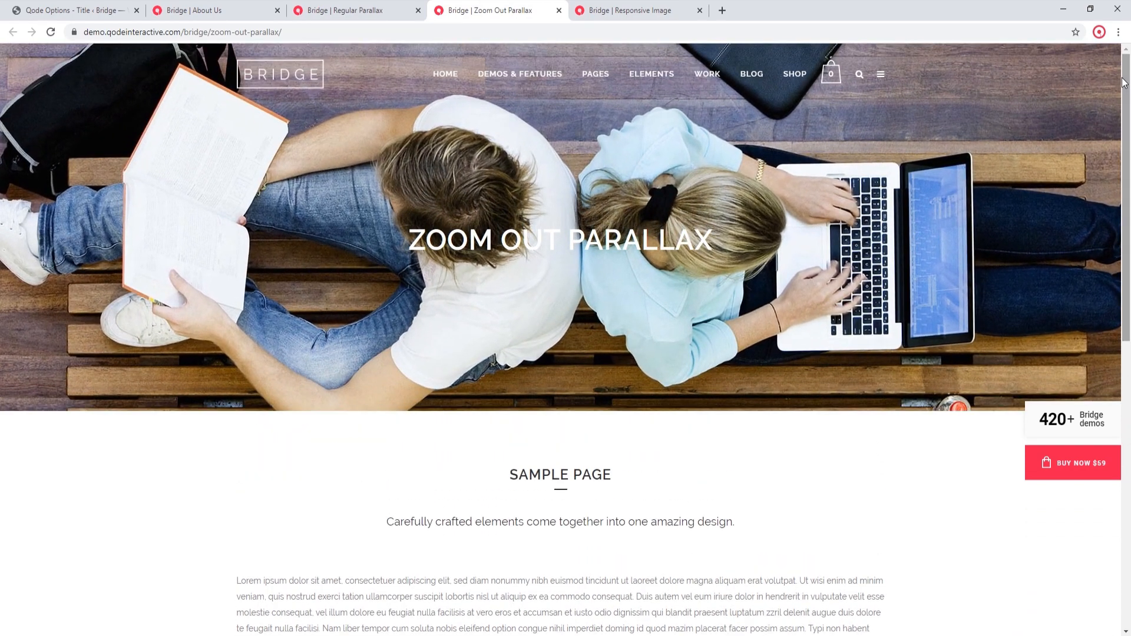
Replace the title background image with title-parallax.jpg from the media library and save the title options.
left_click(76, 3)
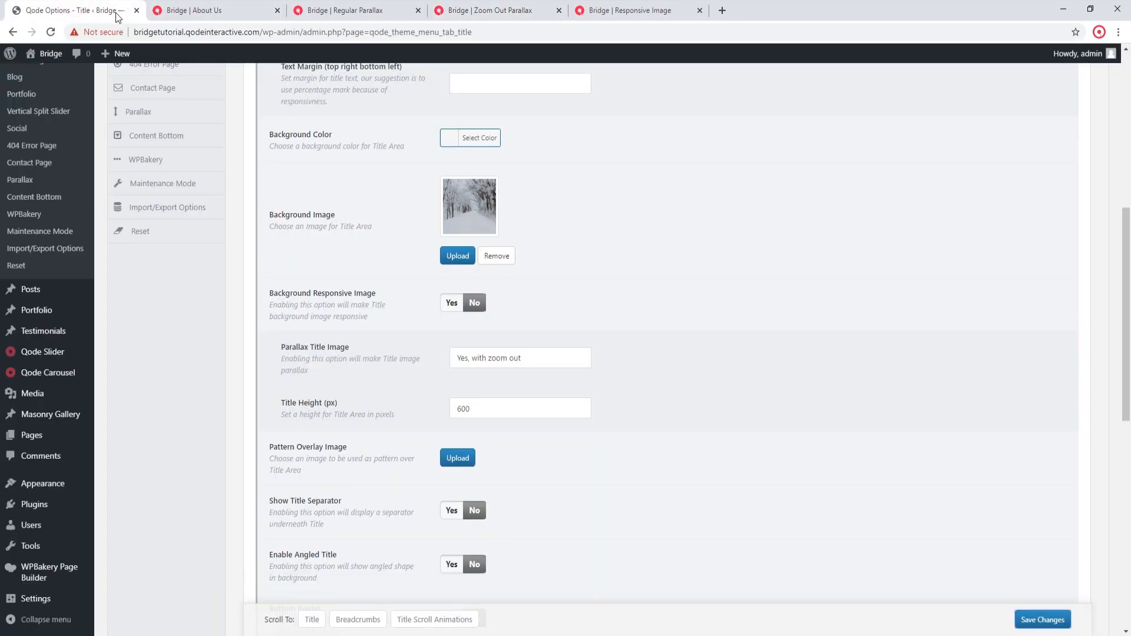
left_click(456, 255)
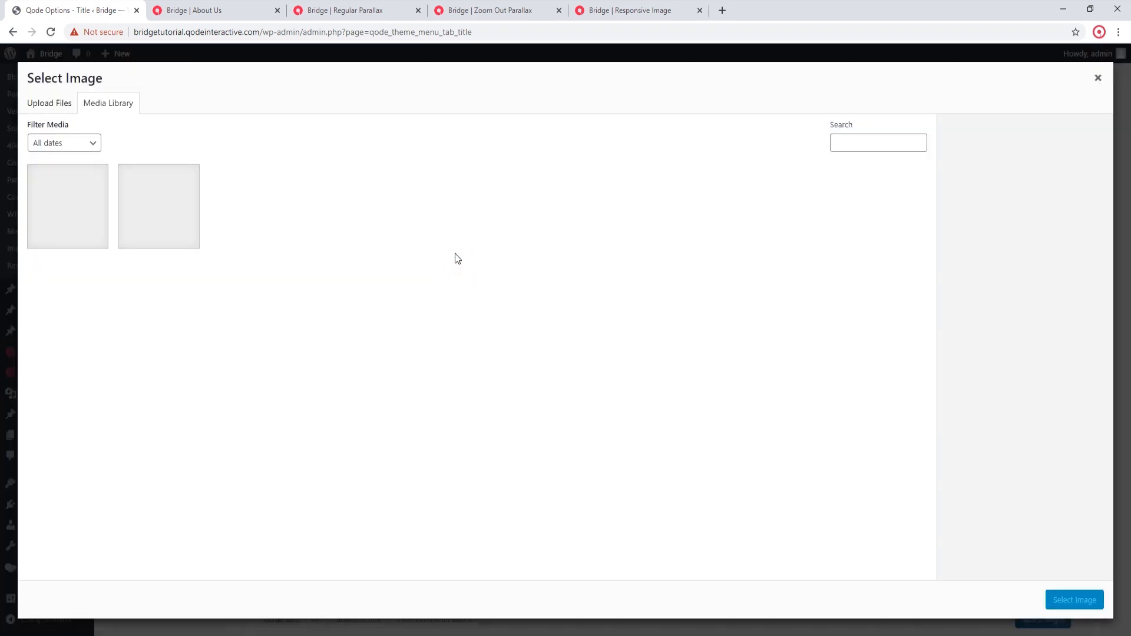
left_click(45, 226)
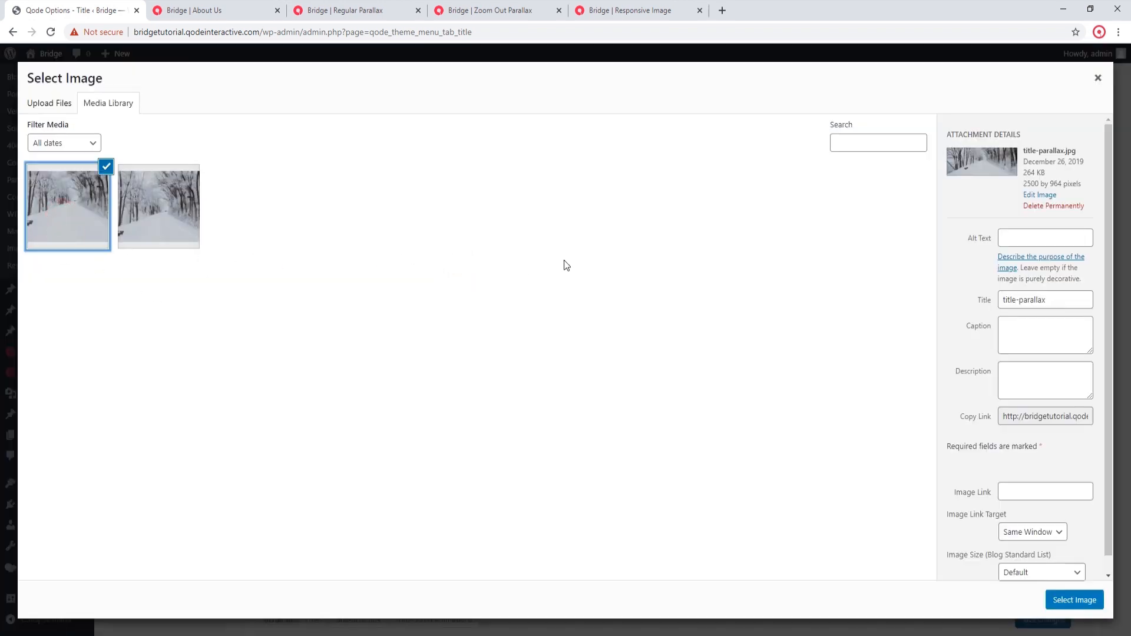
left_click(1083, 602)
left_click(1034, 619)
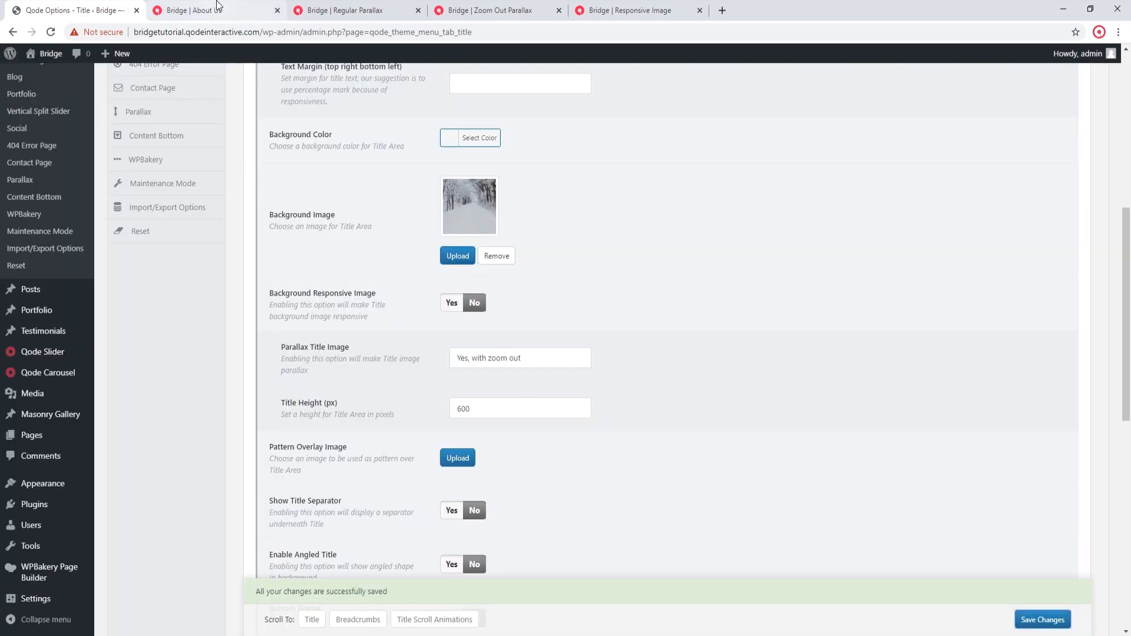
Reload the About Us page, check the new title image while scrolling, and view the Regular Parallax demo for comparison.
left_click(218, 9)
left_click(50, 32)
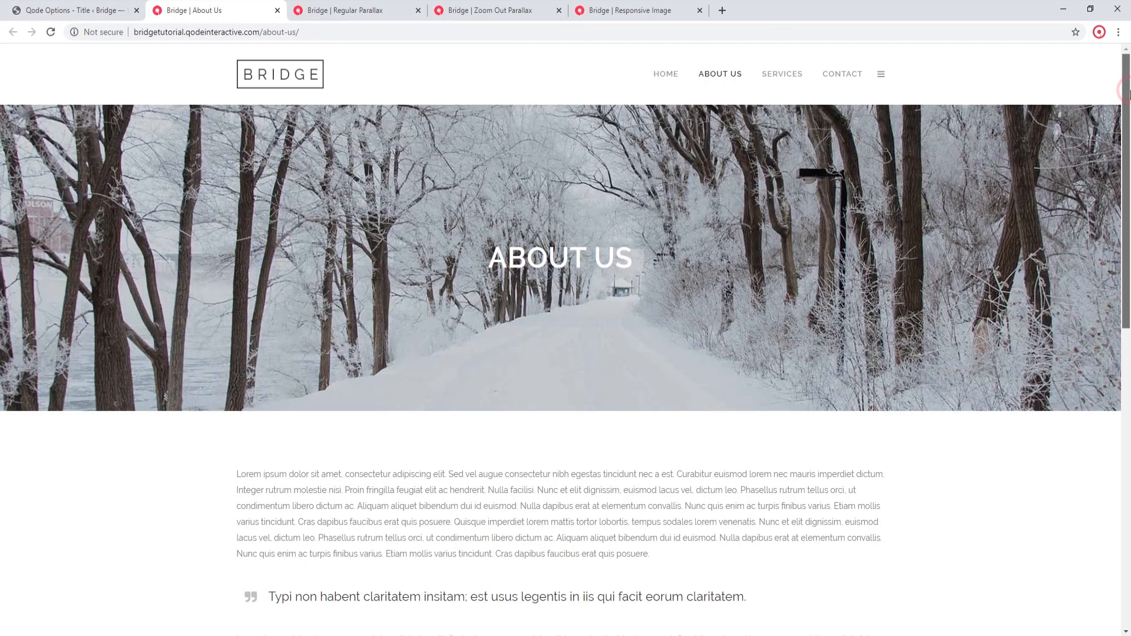
scroll(1129, 125, "down", 1)
left_click_drag(1129, 125, 1116, 84)
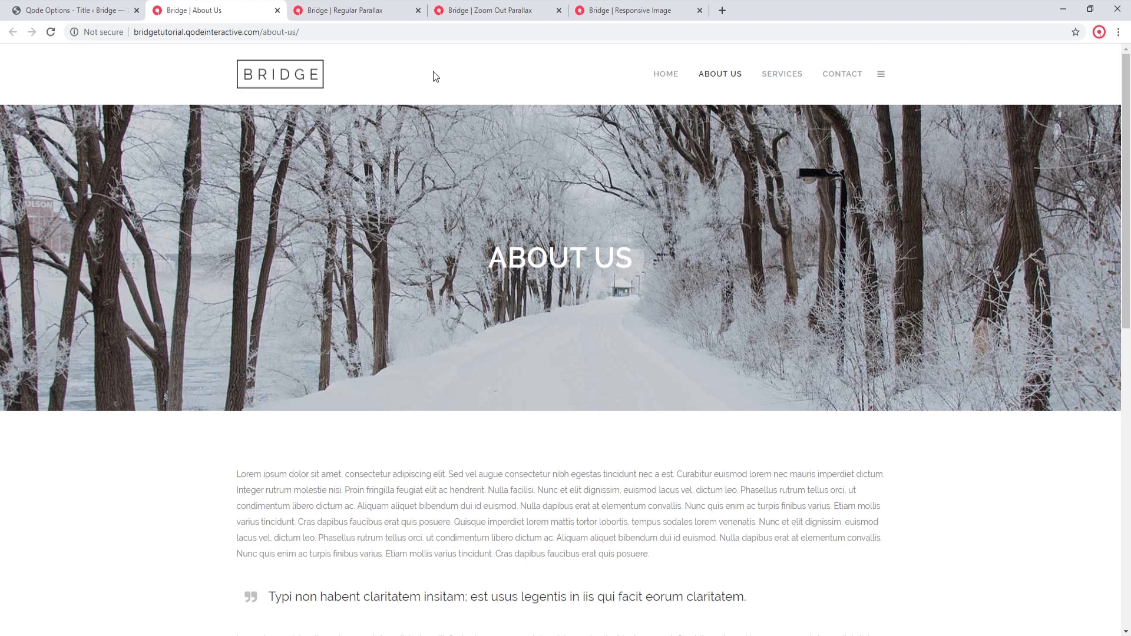
left_click(346, 10)
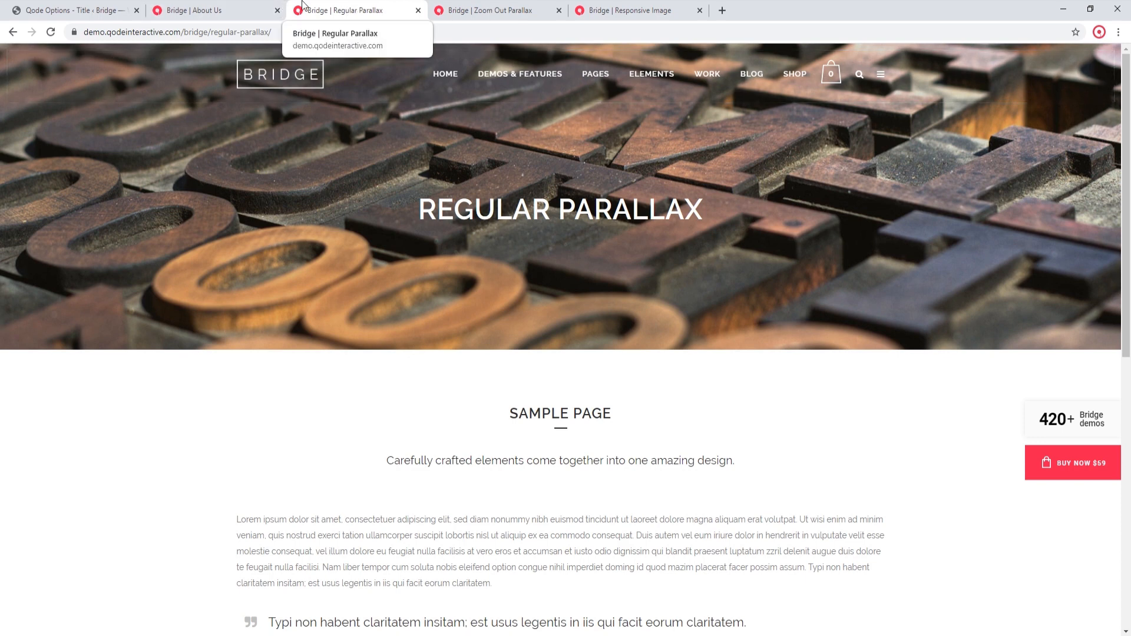
Set the initial Header Transparency to 0 in the Qode header options, save, and reload the About Us page.
left_click(90, 4)
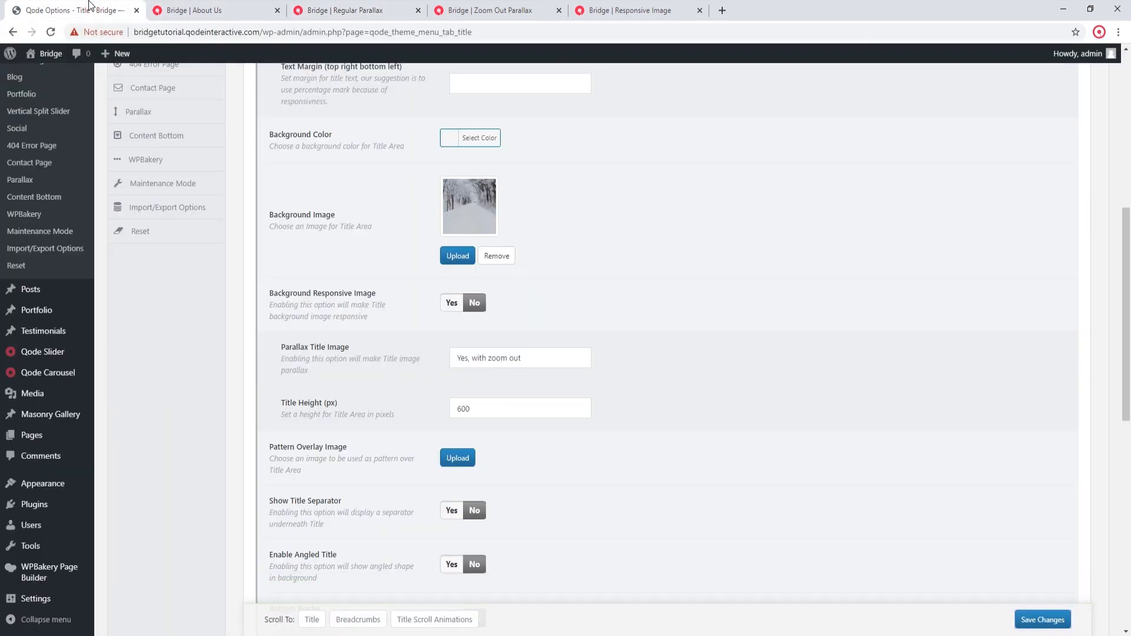
scroll(201, 303, "up", 7)
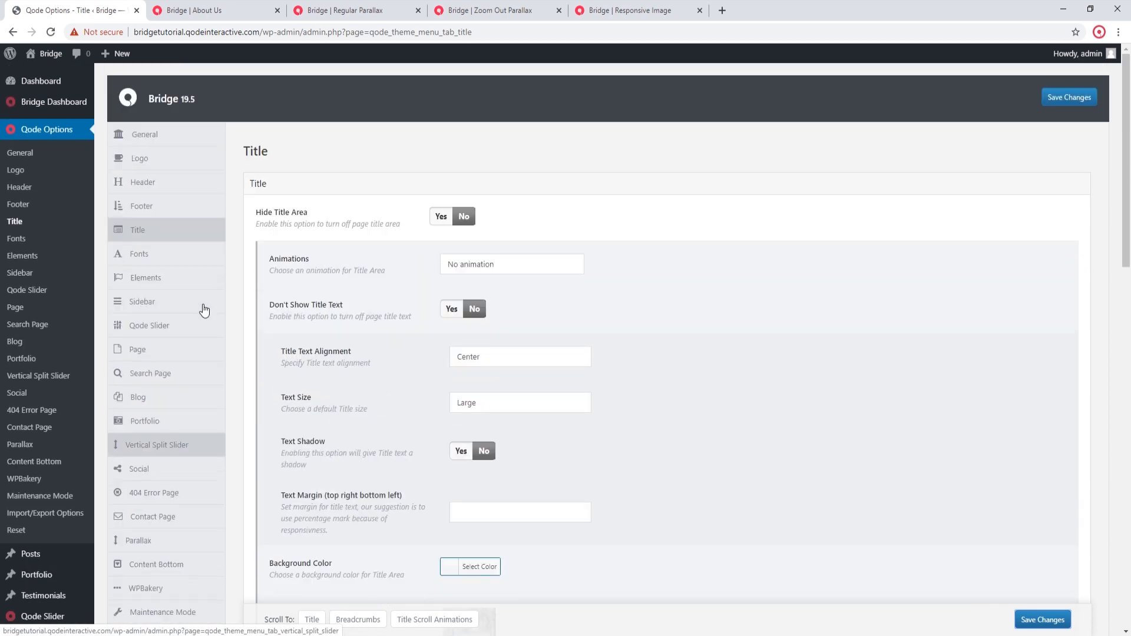
left_click(142, 183)
scroll(728, 327, "down", 6)
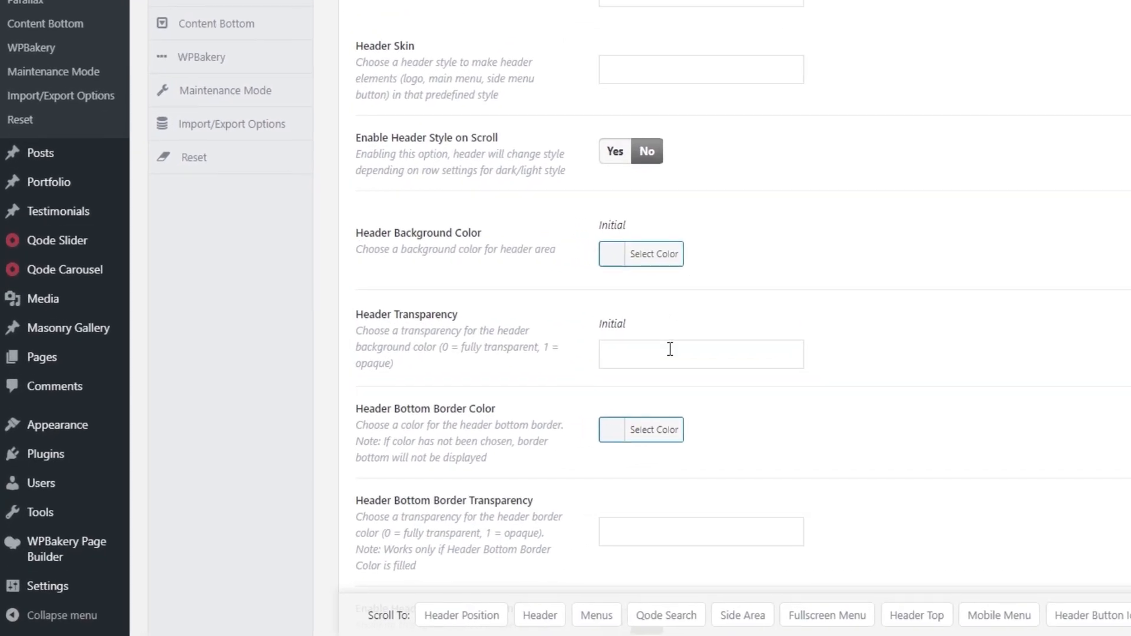
left_click(486, 428)
type("0")
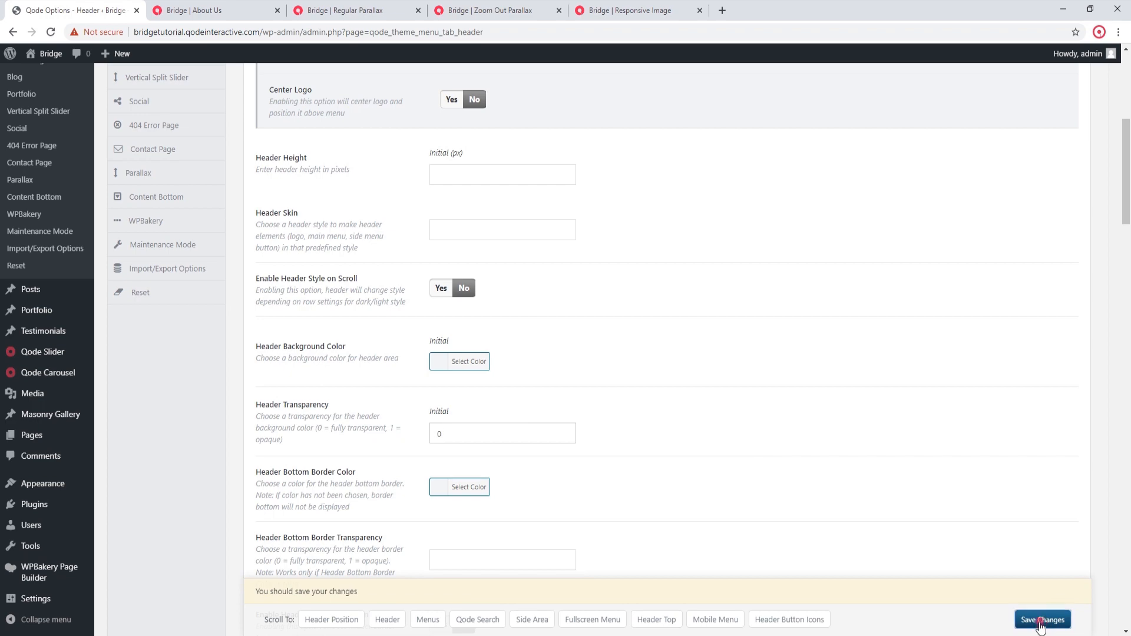
left_click(1040, 621)
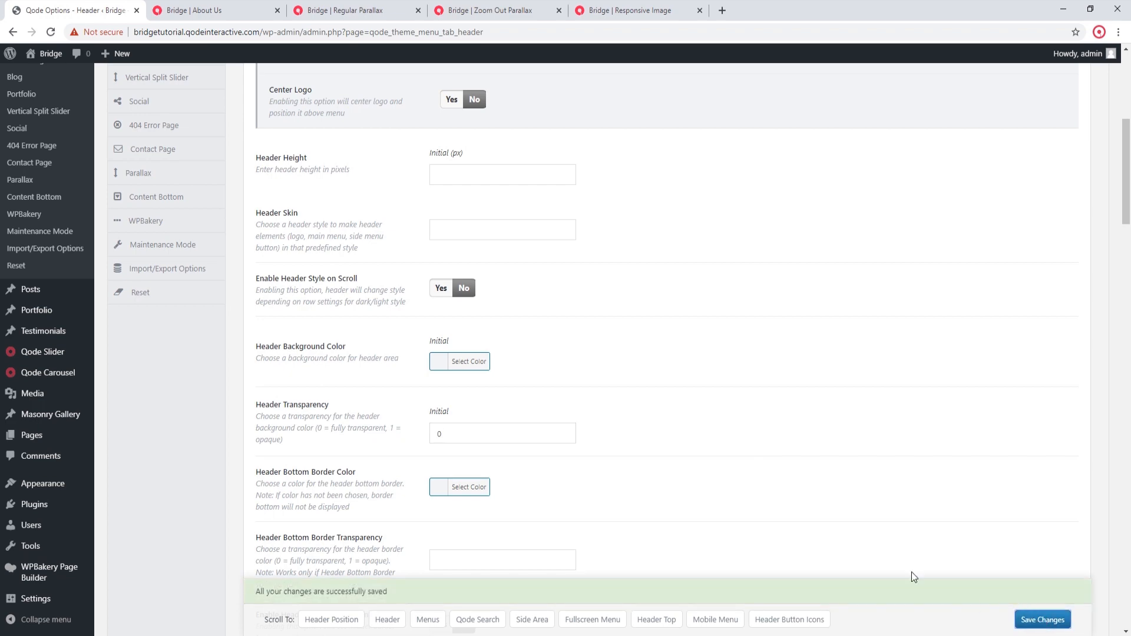
left_click(189, 6)
left_click(51, 32)
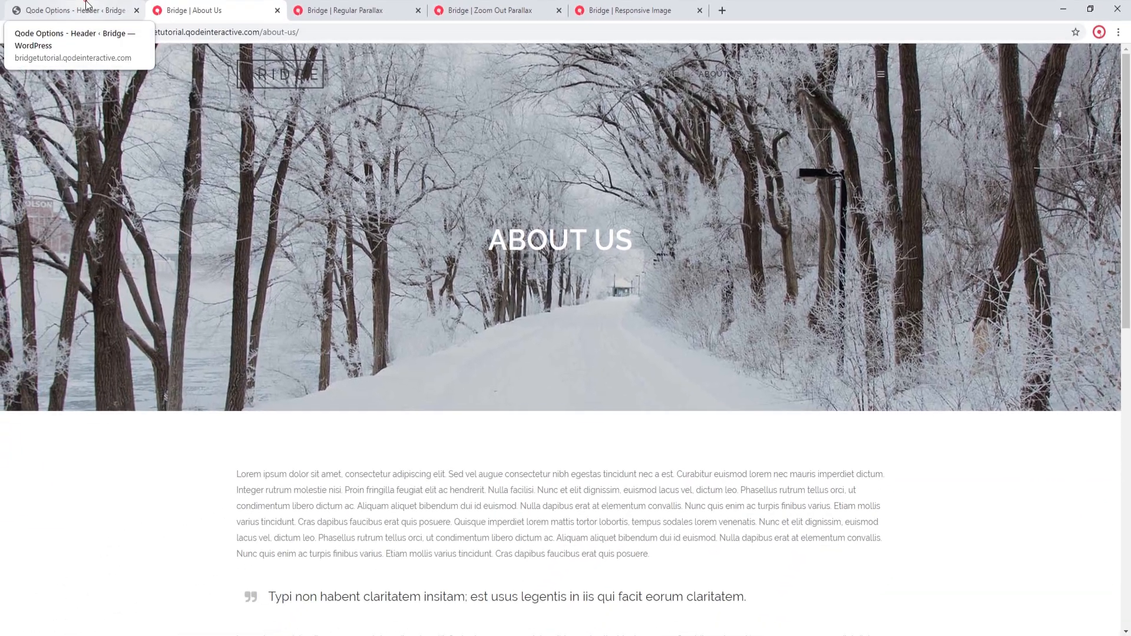
Set Header Skin to Light in the Qode header options, save, and reload the About Us page.
left_click(86, 6)
scroll(518, 330, "up", 1)
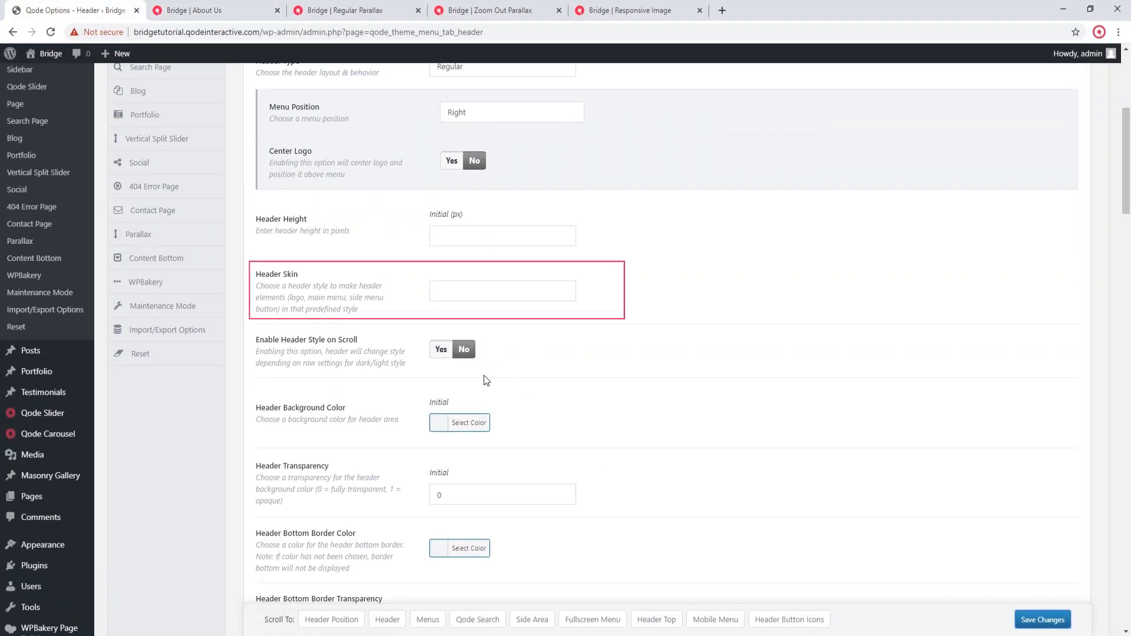
left_click(467, 292)
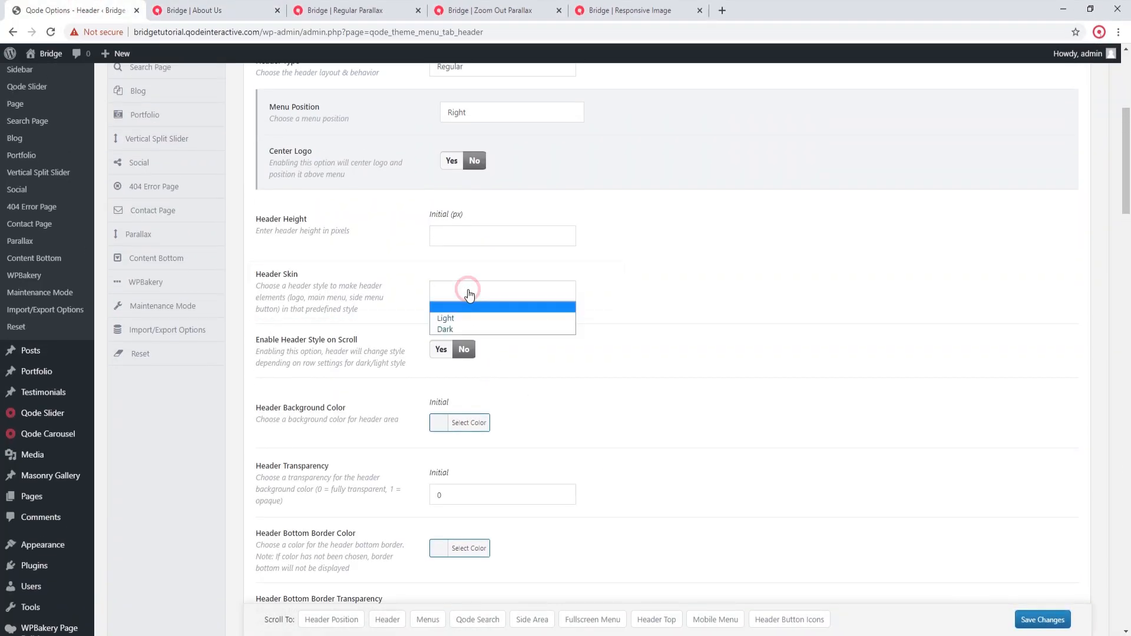
left_click(464, 317)
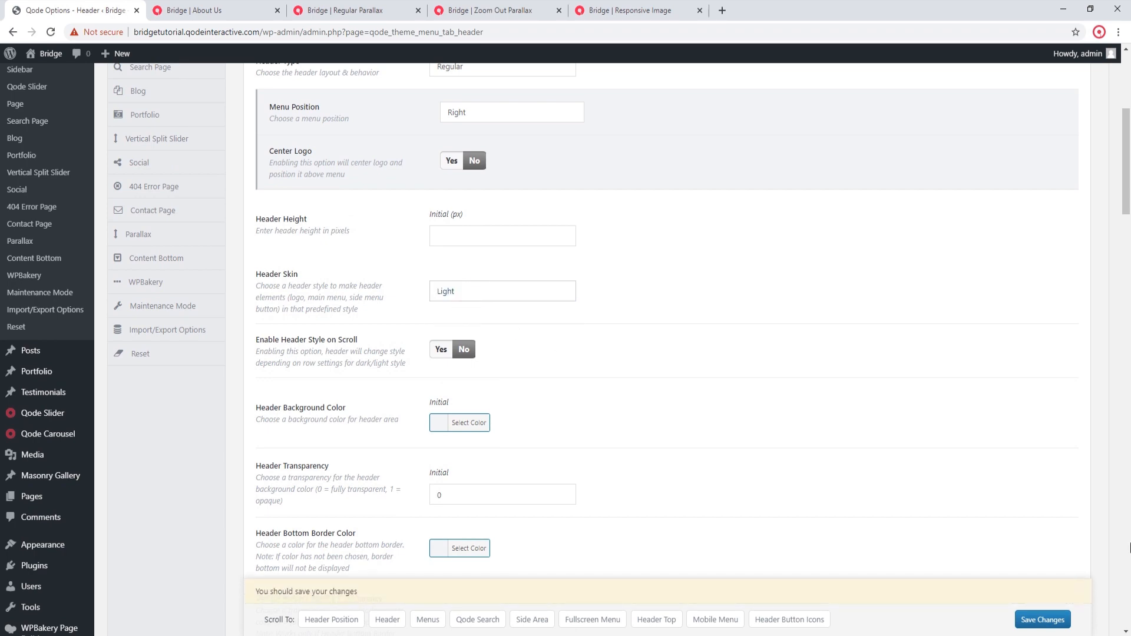
left_click(1043, 620)
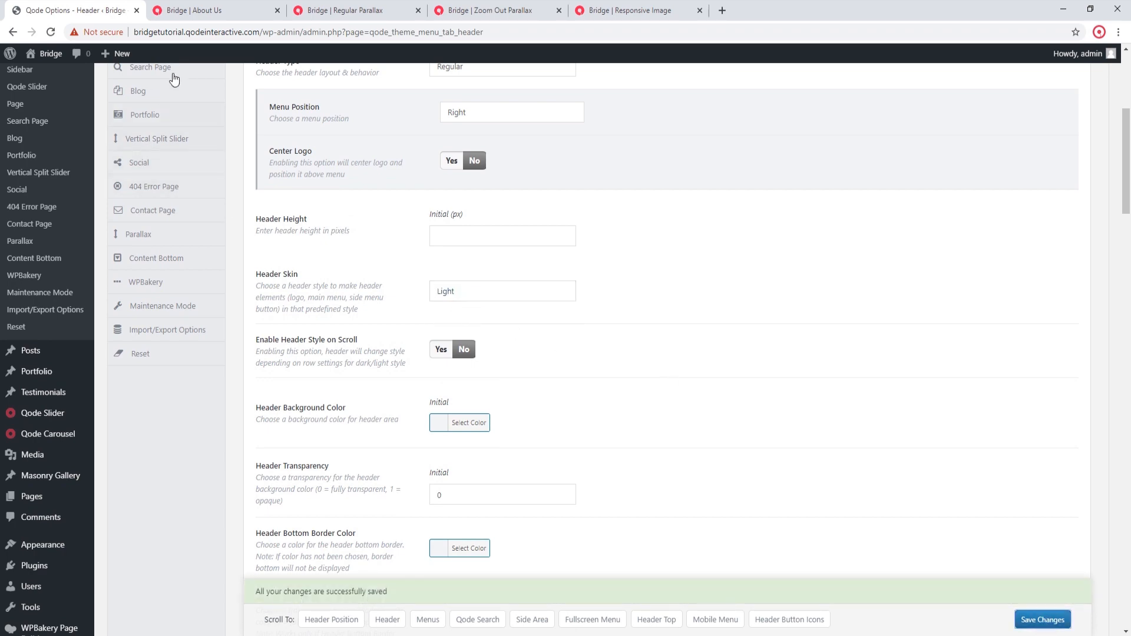
left_click(225, 5)
left_click(50, 33)
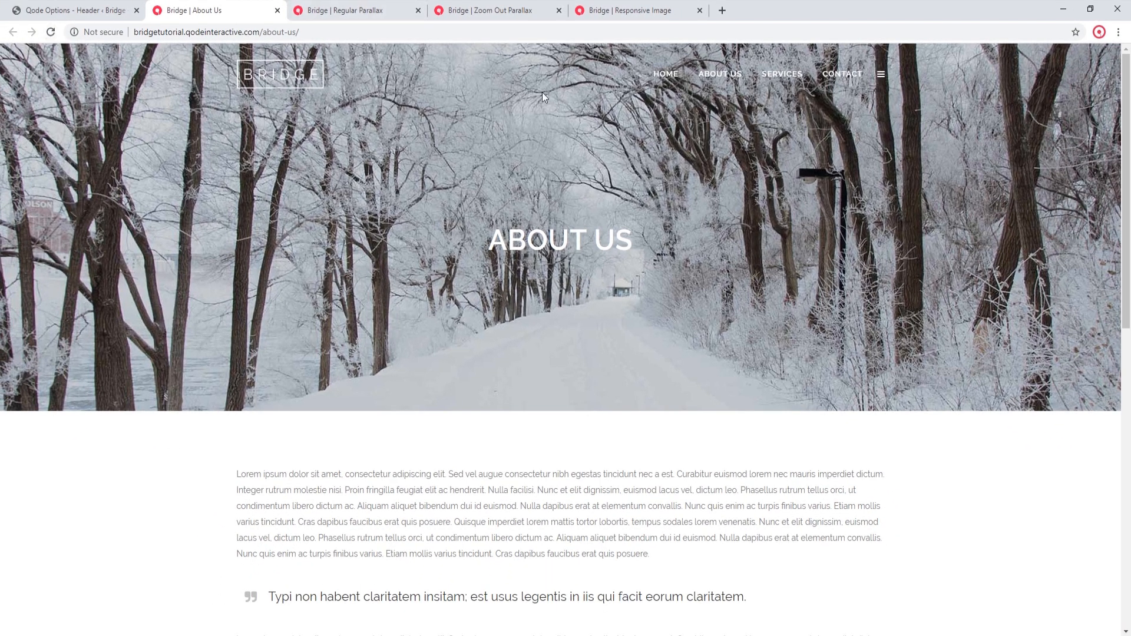
Check the About Us header and mobile menu in a narrower browser window, and restore the window to full size.
left_click(1091, 9)
left_click_drag(1007, 242, 685, 262)
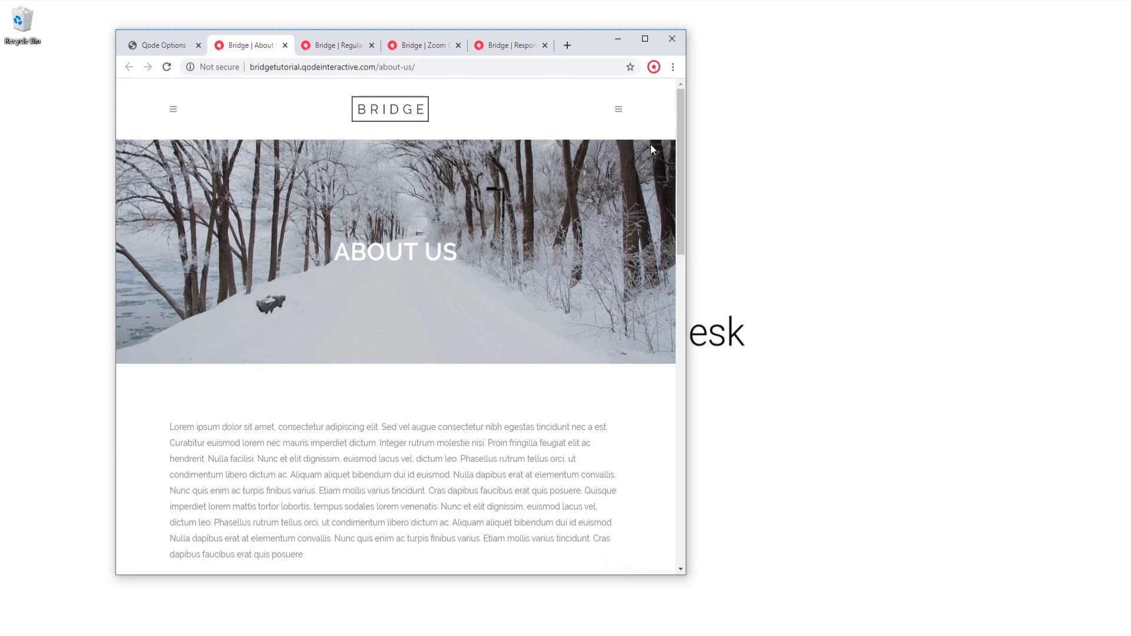
left_click_drag(581, 40, 726, 43)
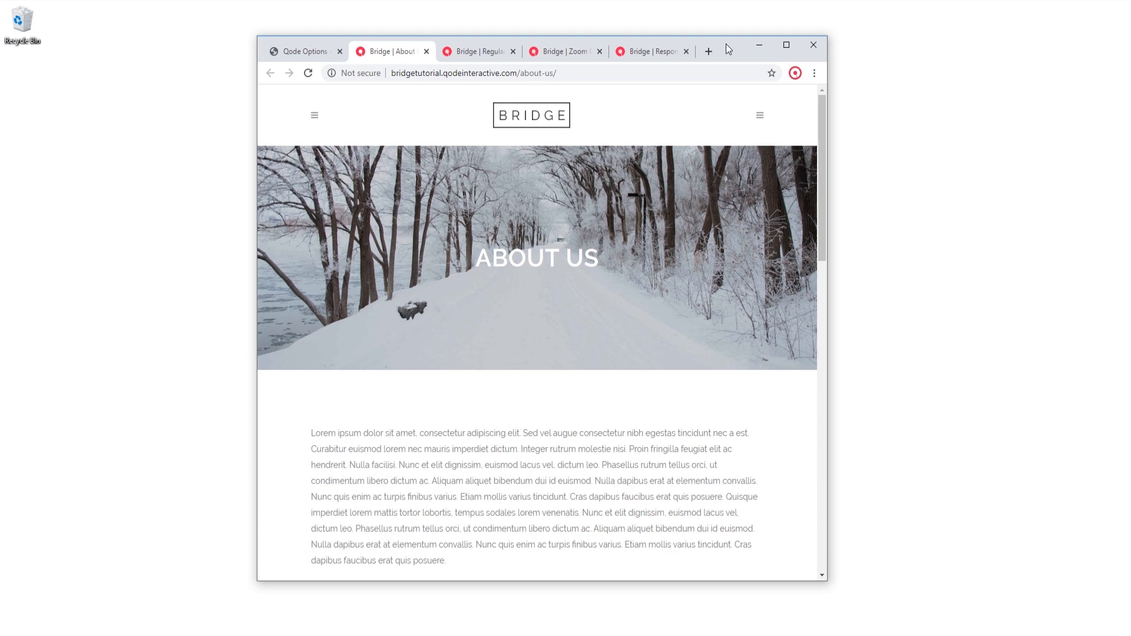
left_click(316, 116)
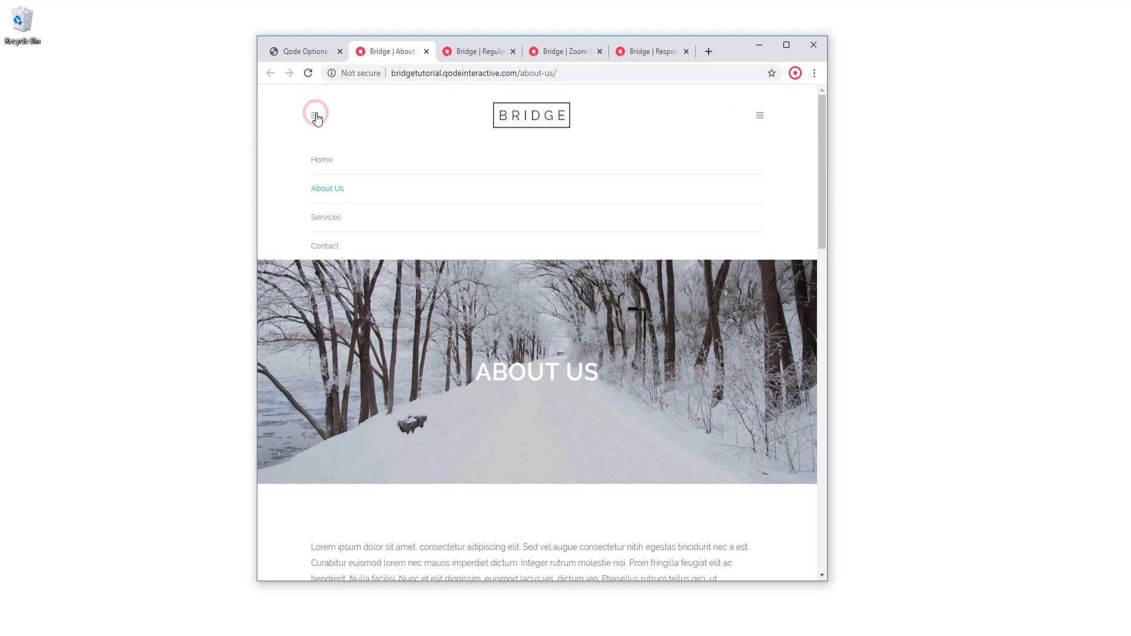
left_click(316, 117)
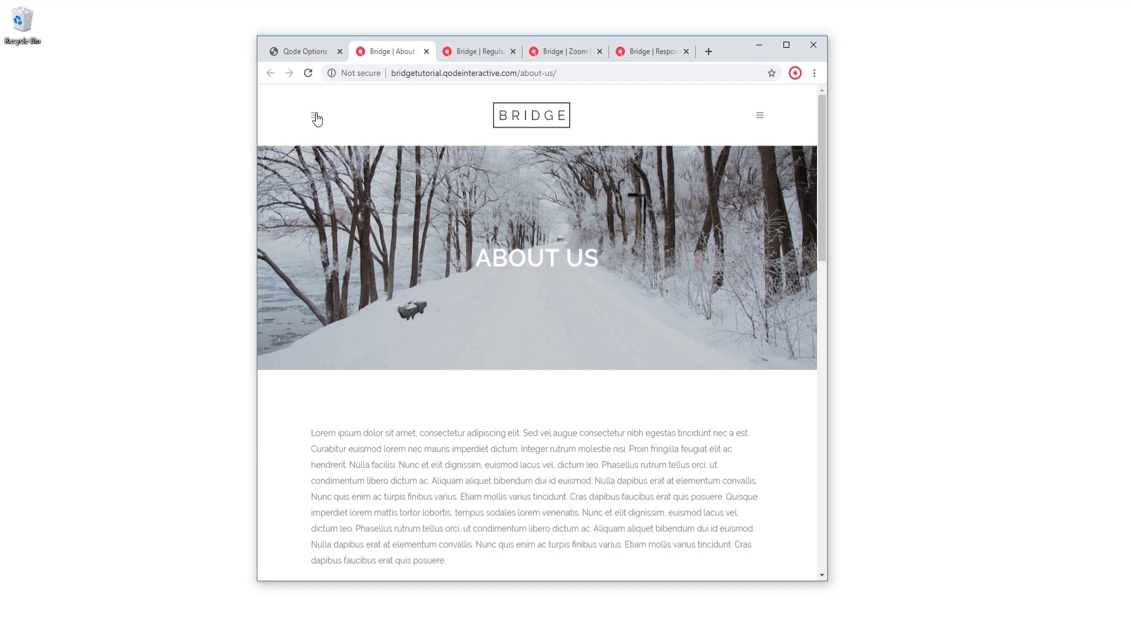
left_click(796, 50)
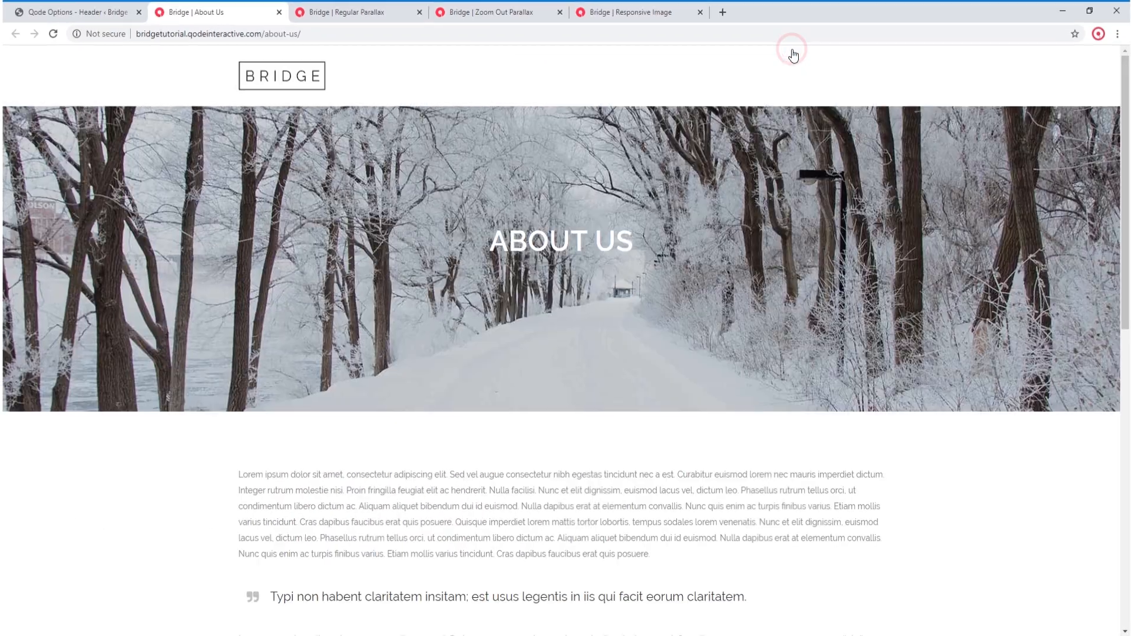
Open the Title section of the Qode options and review the background image, Parallax Title Image and Title Height settings.
left_click(65, 12)
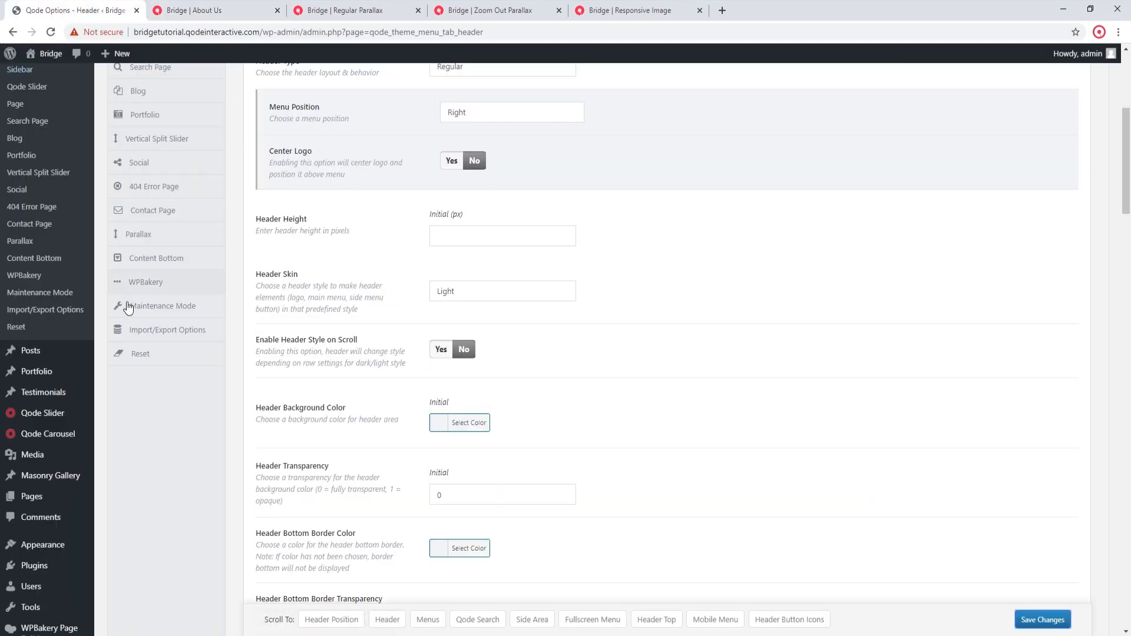
scroll(127, 298, "up", 5)
left_click(140, 230)
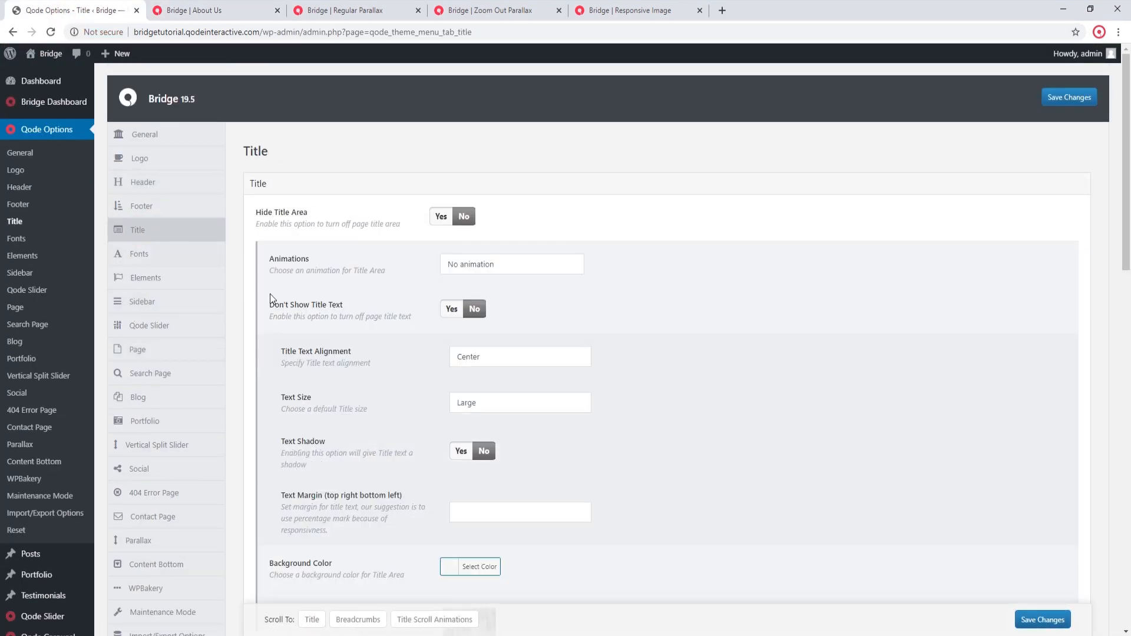
scroll(869, 359, "down", 6)
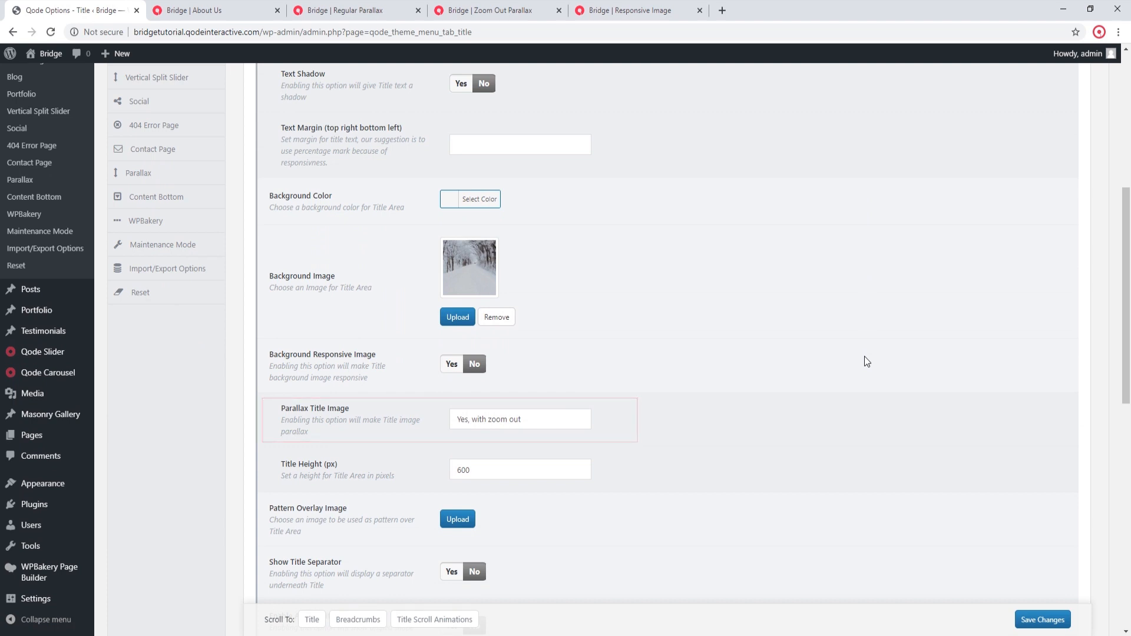
Check how the About Us title area adapts to progressively narrower browser window widths, and restore the window to full size.
left_click(222, 6)
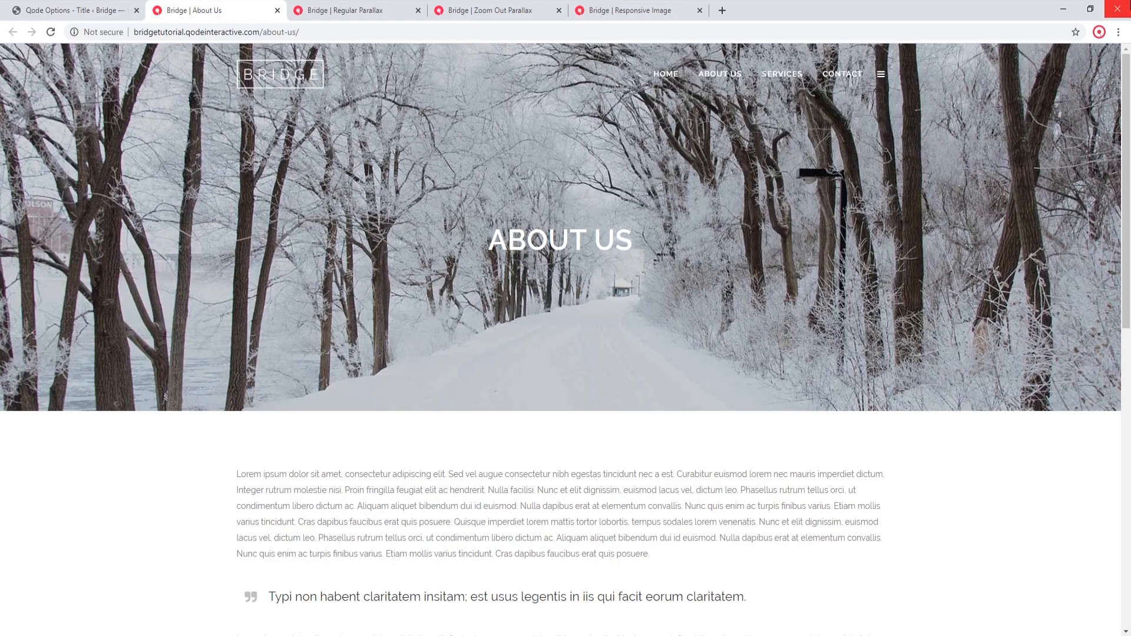
left_click(1090, 10)
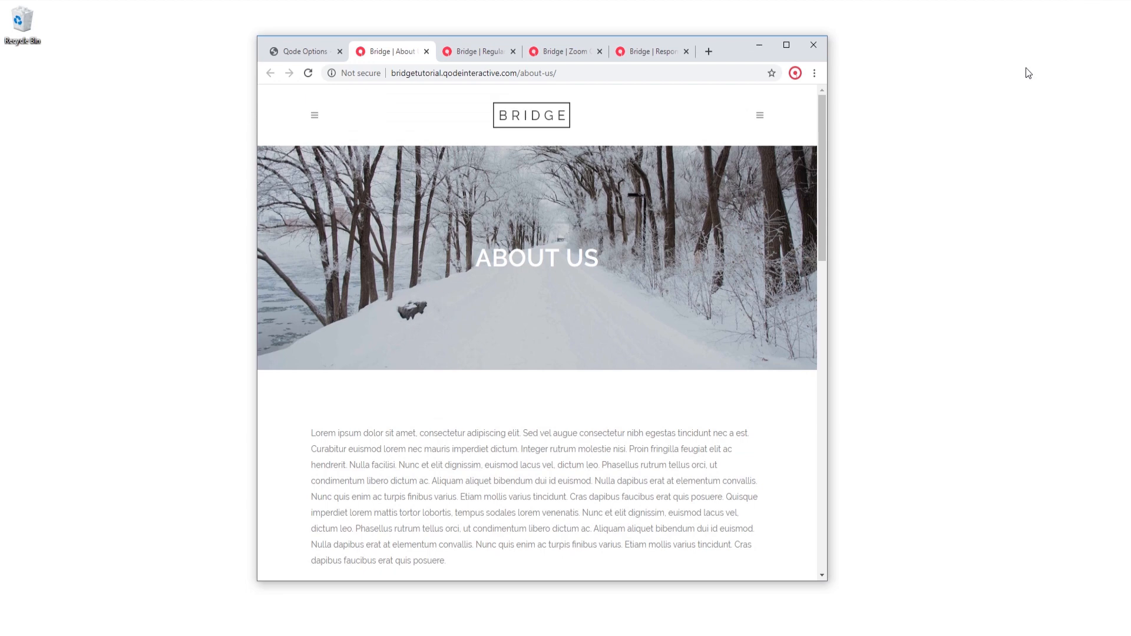
scroll(705, 289, "down", 4)
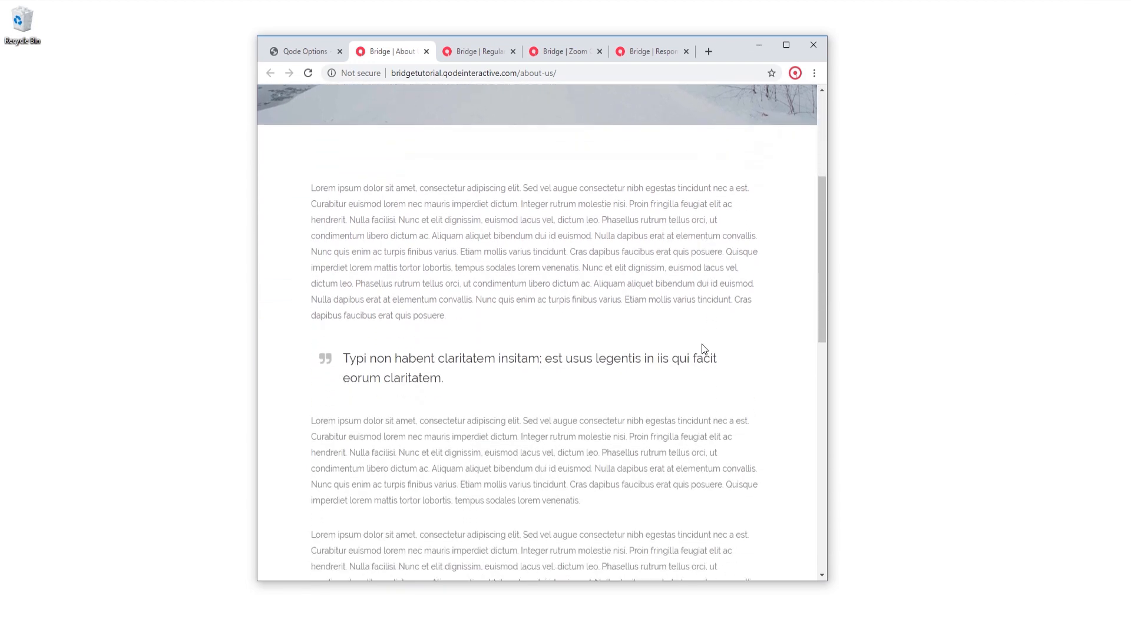
scroll(680, 350, "up", 4)
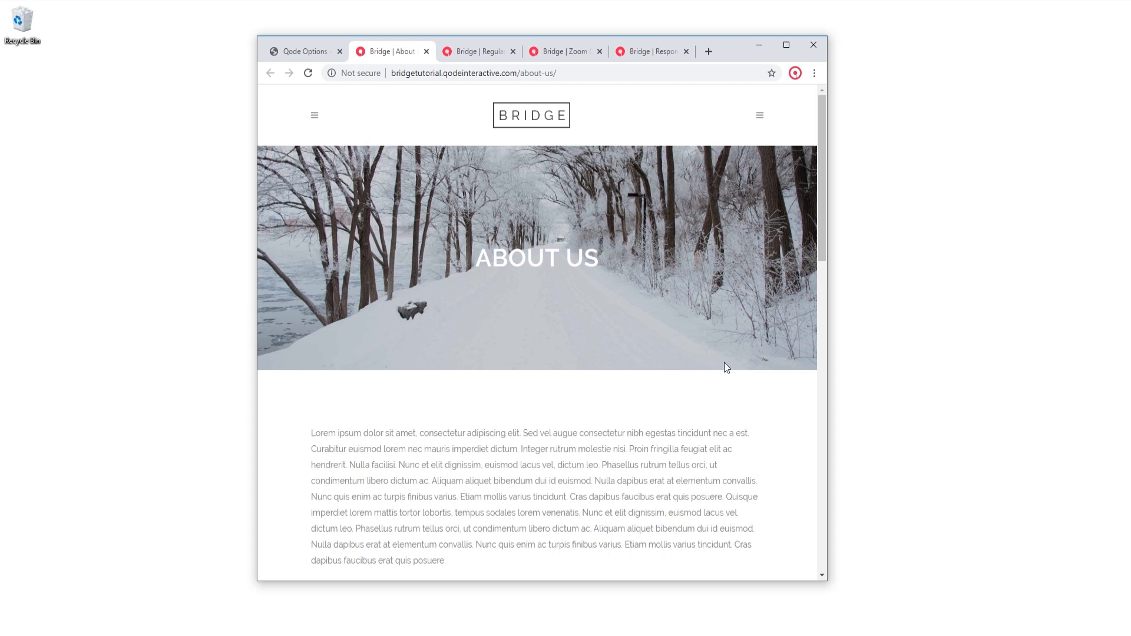
left_click(826, 388)
left_click_drag(823, 384, 839, 254)
left_click_drag(827, 317, 776, 329)
left_click_drag(719, 332, 539, 320)
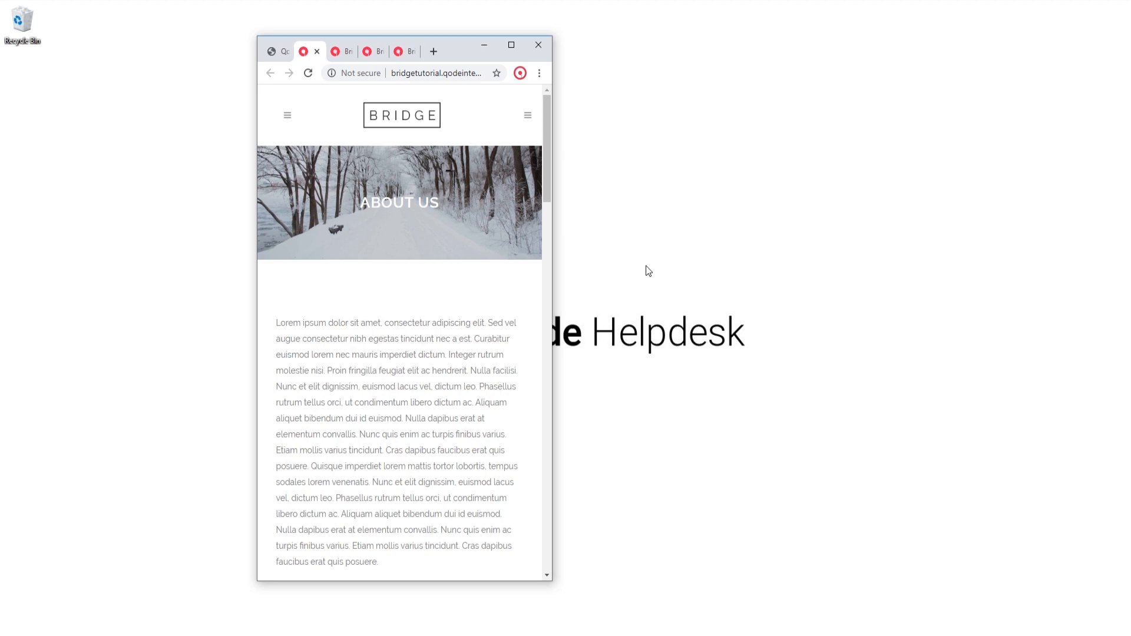
left_click(549, 188)
mouse_move(549, 186)
left_mouse_down()
mouse_move(551, 196)
mouse_move(550, 168)
left_mouse_up()
left_click_drag(549, 162, 545, 148)
left_click(512, 46)
Revisit the global Qode Title options, reload the About Us page, and inspect its "ABOUT US" title text.
left_click(58, 5)
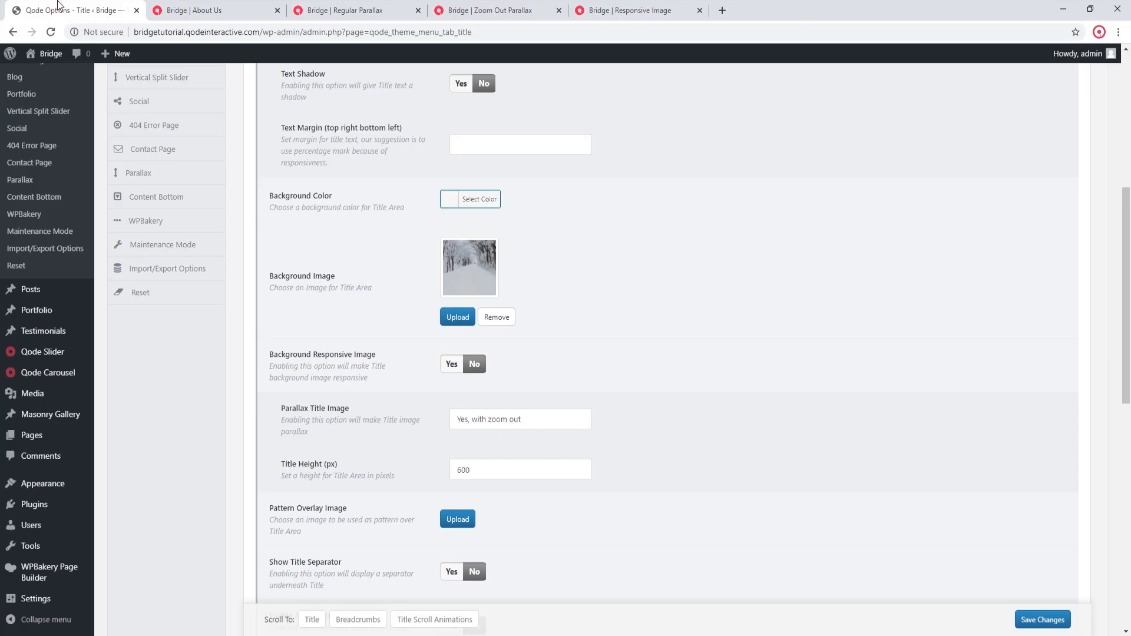
scroll(777, 306, "up", 7)
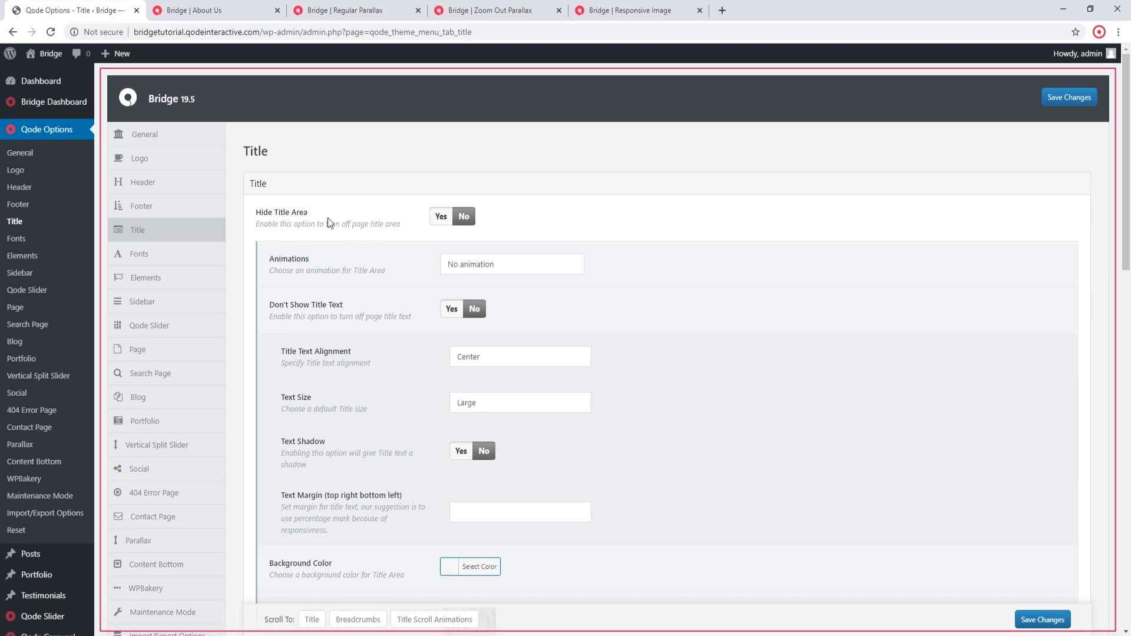
left_click(209, 9)
left_click(50, 31)
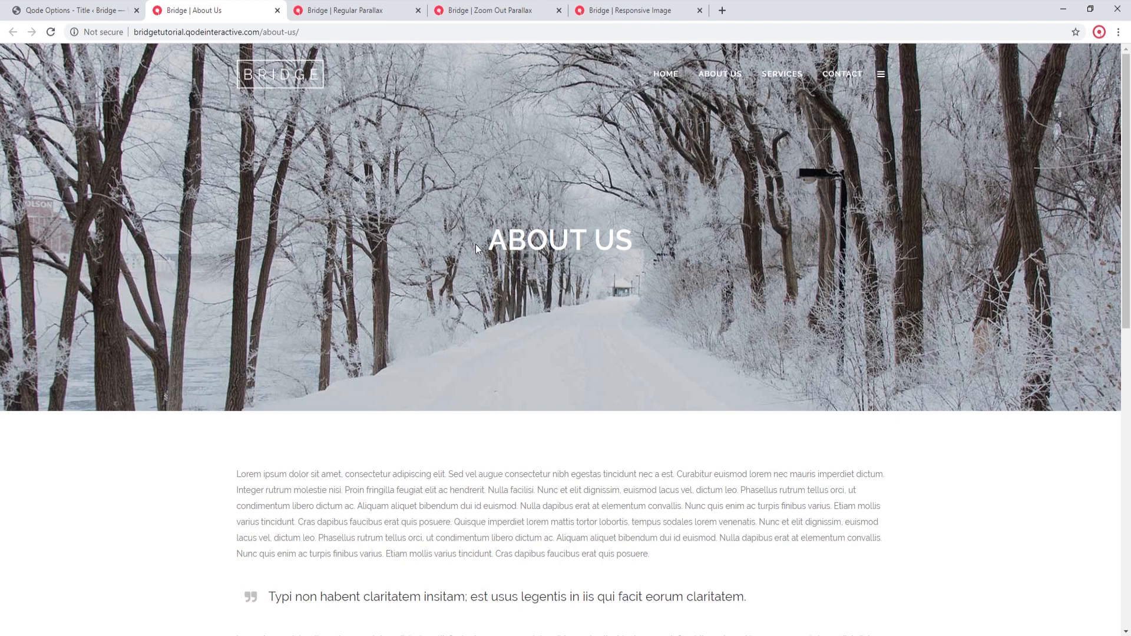
left_click_drag(487, 242, 630, 246)
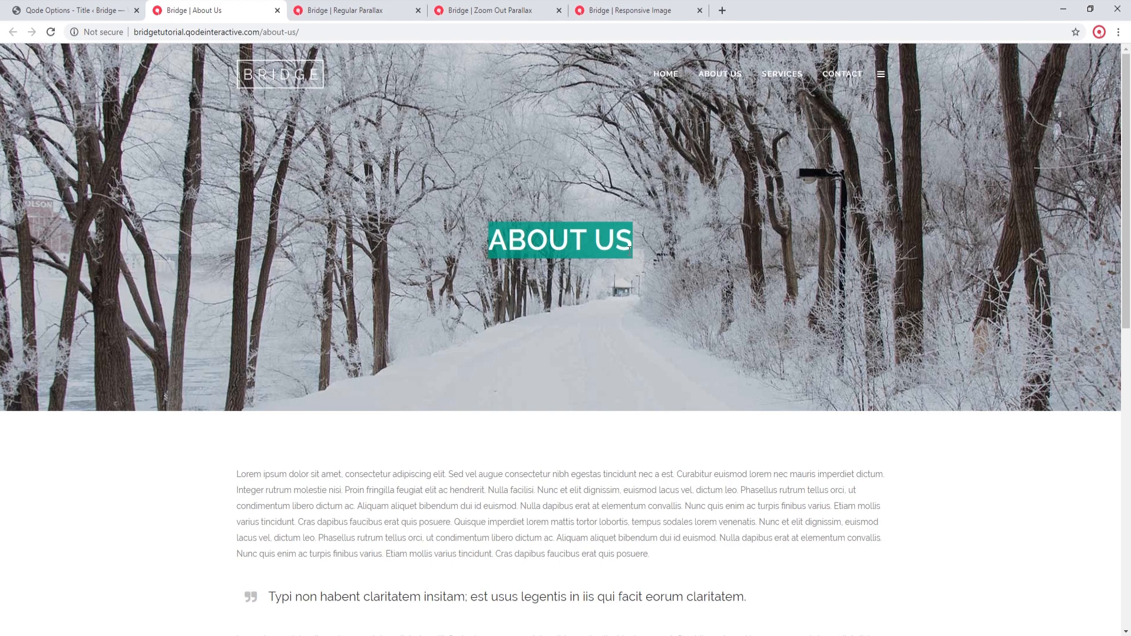
left_click(678, 243)
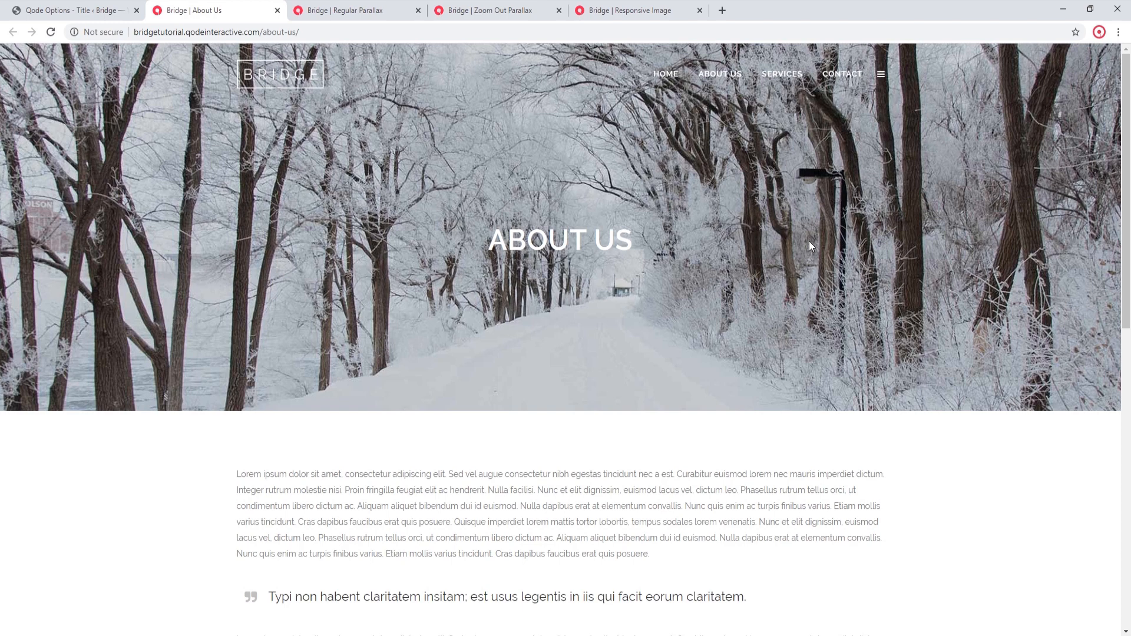
Open the About Us page for editing from the WordPress Pages list.
left_click(64, 6)
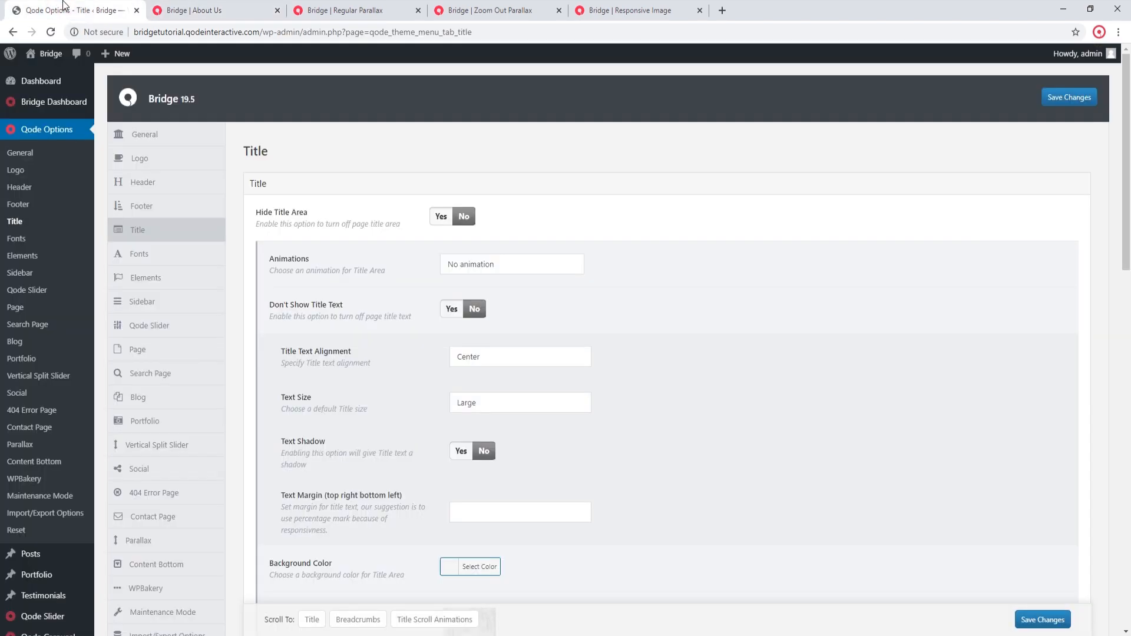
scroll(18, 265, "down", 2)
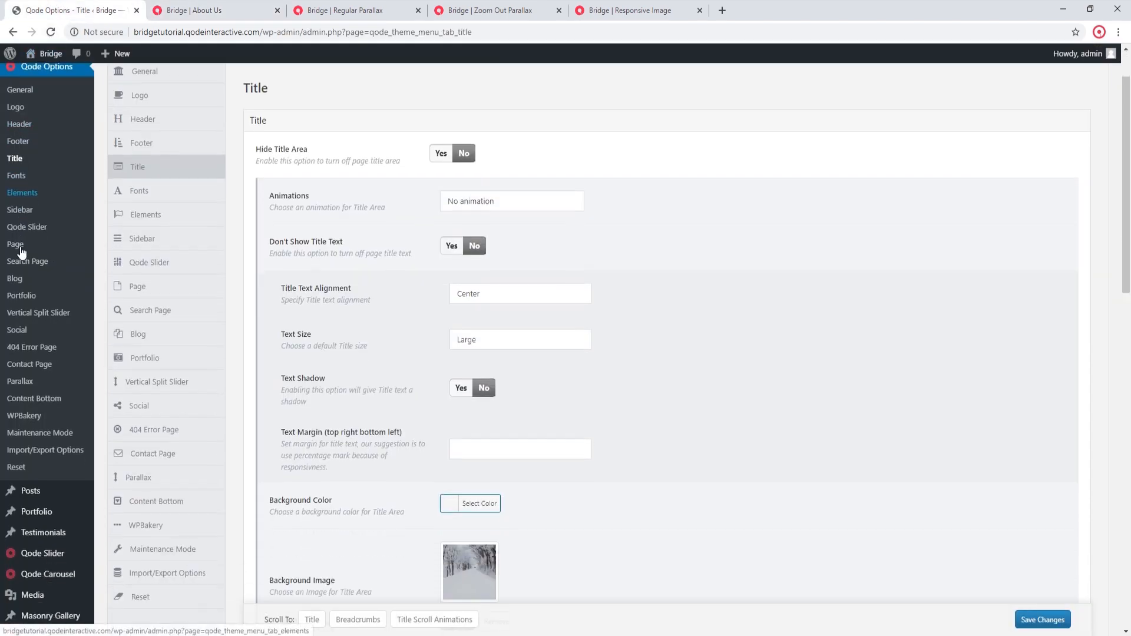
left_click(30, 578)
mouse_move(147, 184)
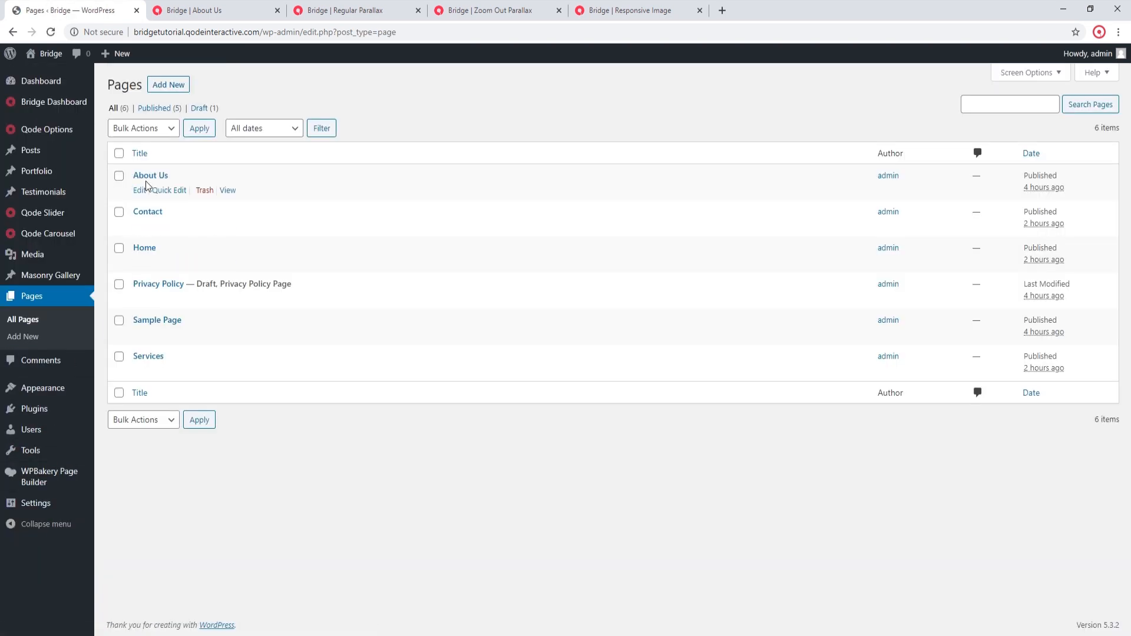
left_click(151, 176)
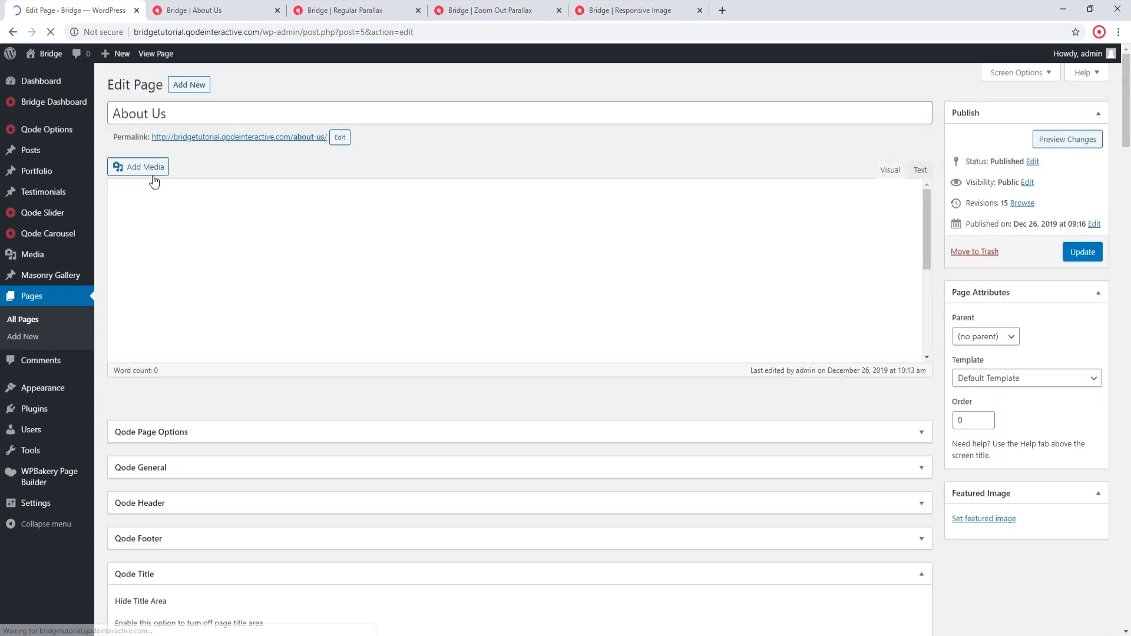
Examine the page-level Qode Title settings of the About Us page, and return to the live About Us page.
scroll(345, 232, "down", 7)
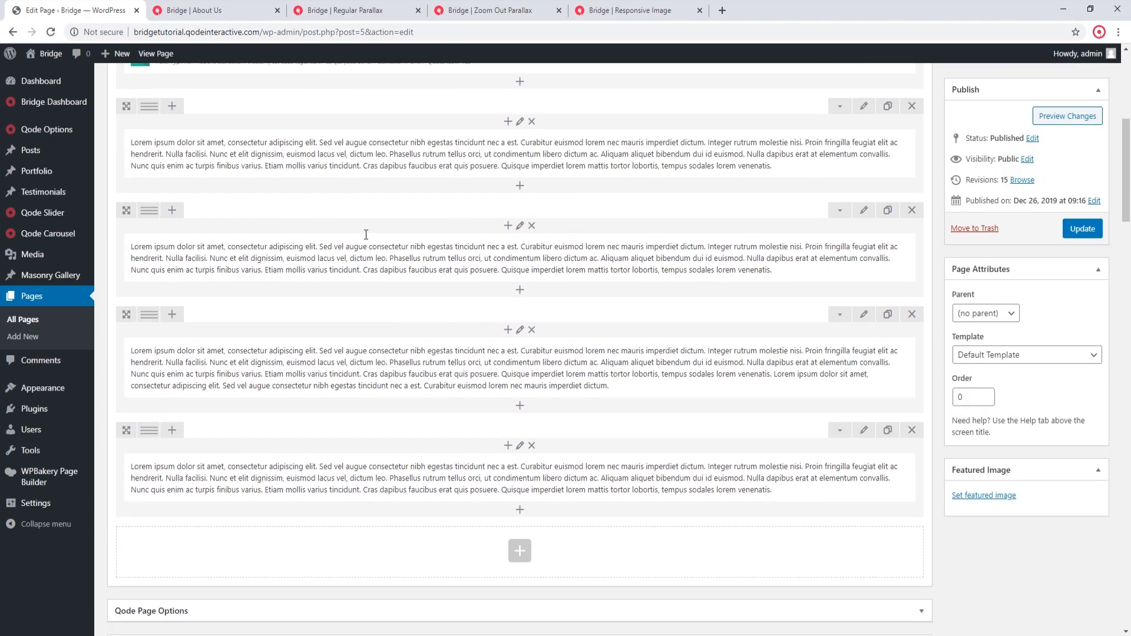
scroll(403, 241, "down", 7)
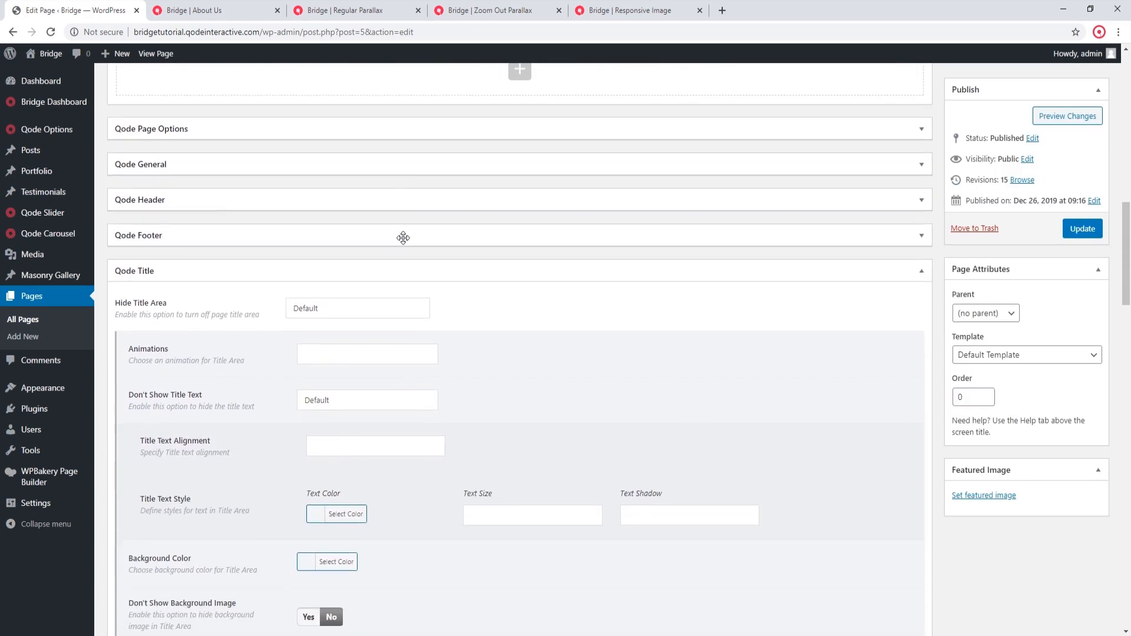
scroll(403, 243, "down", 1)
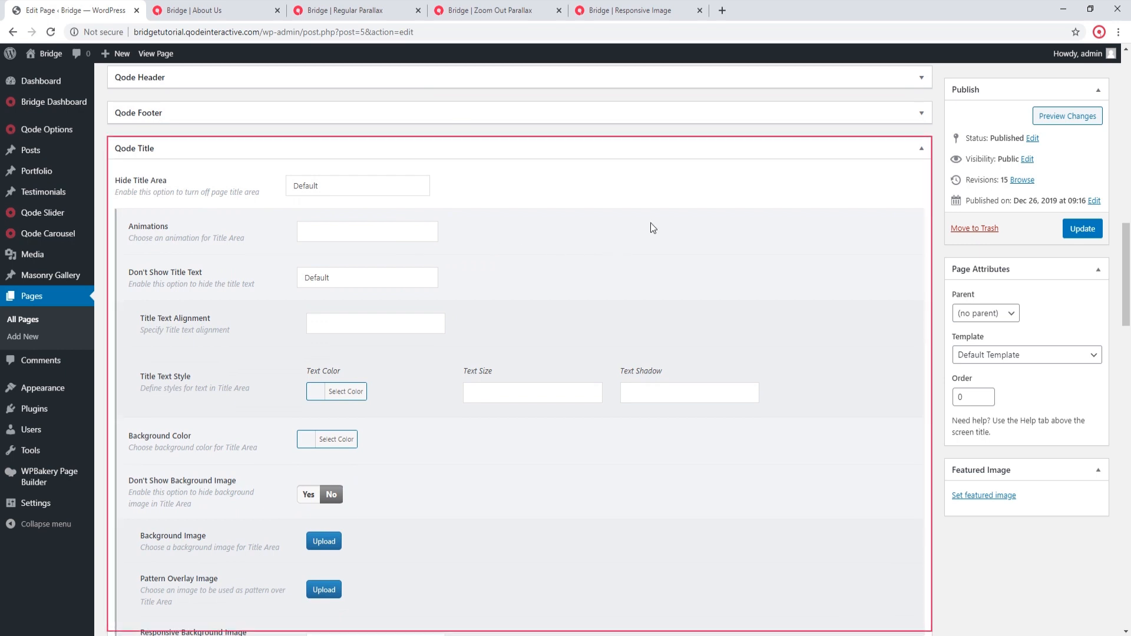
scroll(655, 229, "down", 5)
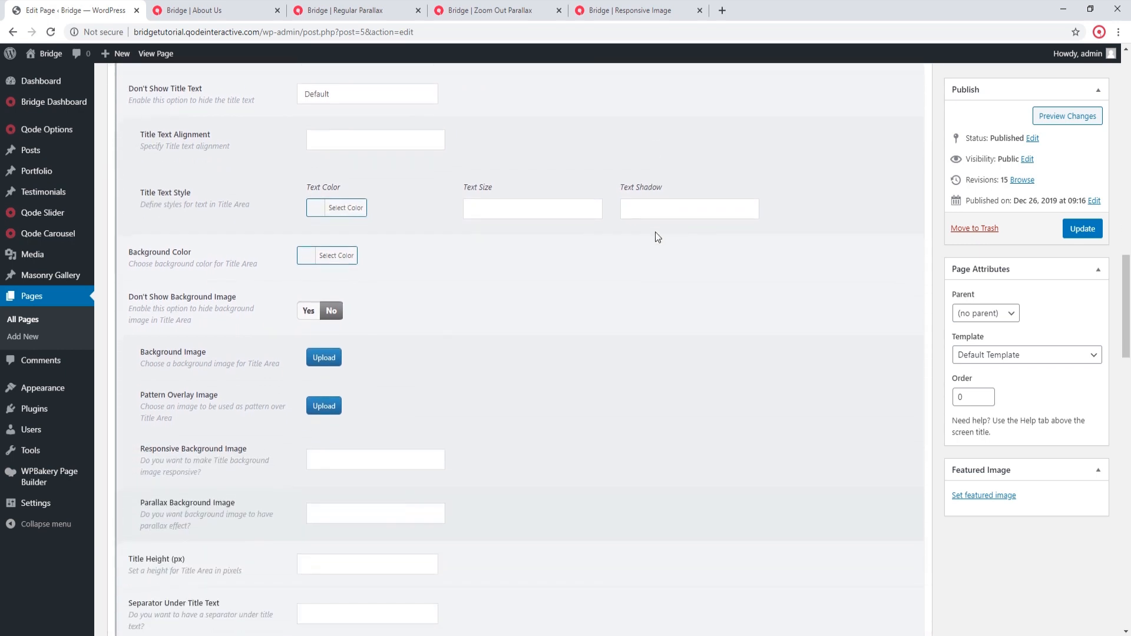
scroll(655, 231, "down", 2)
scroll(660, 236, "up", 4)
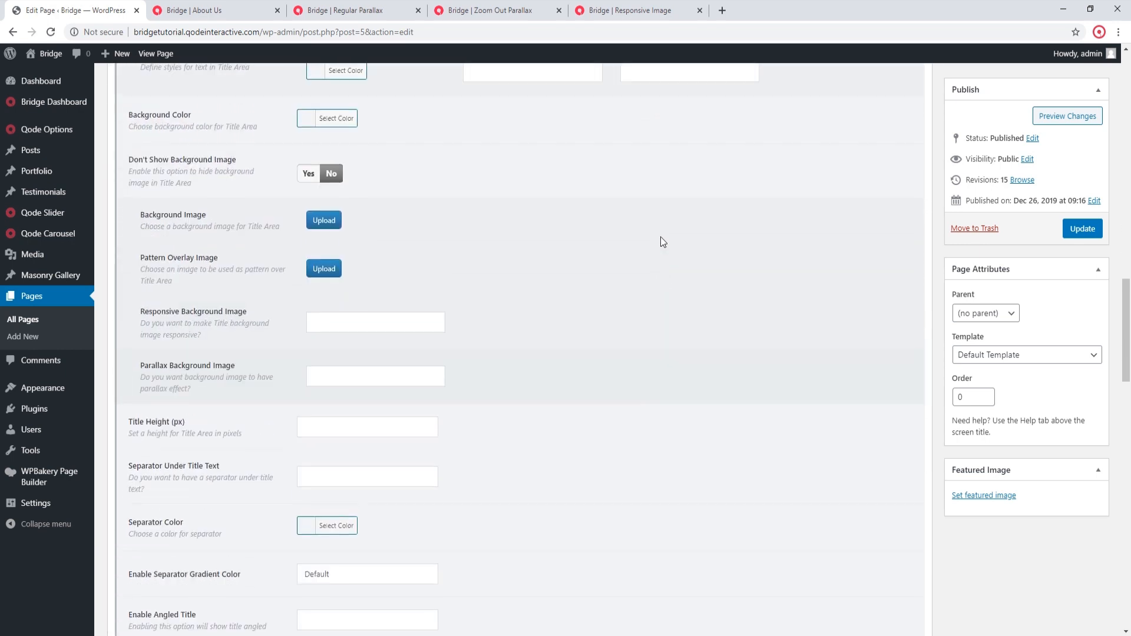
scroll(663, 242, "up", 3)
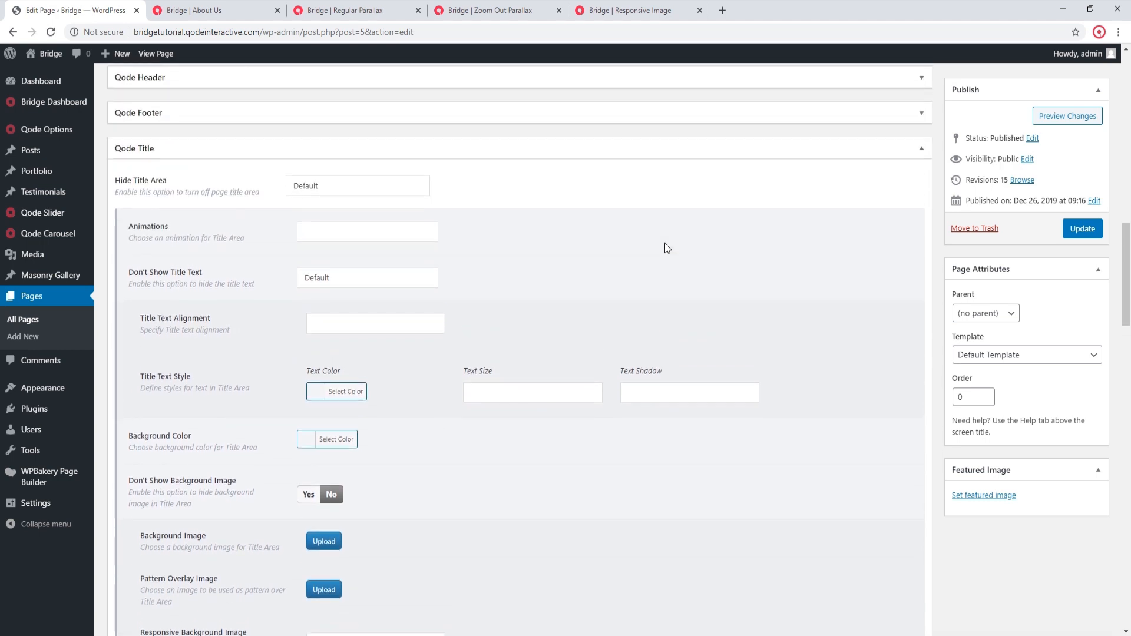
scroll(569, 299, "down", 2)
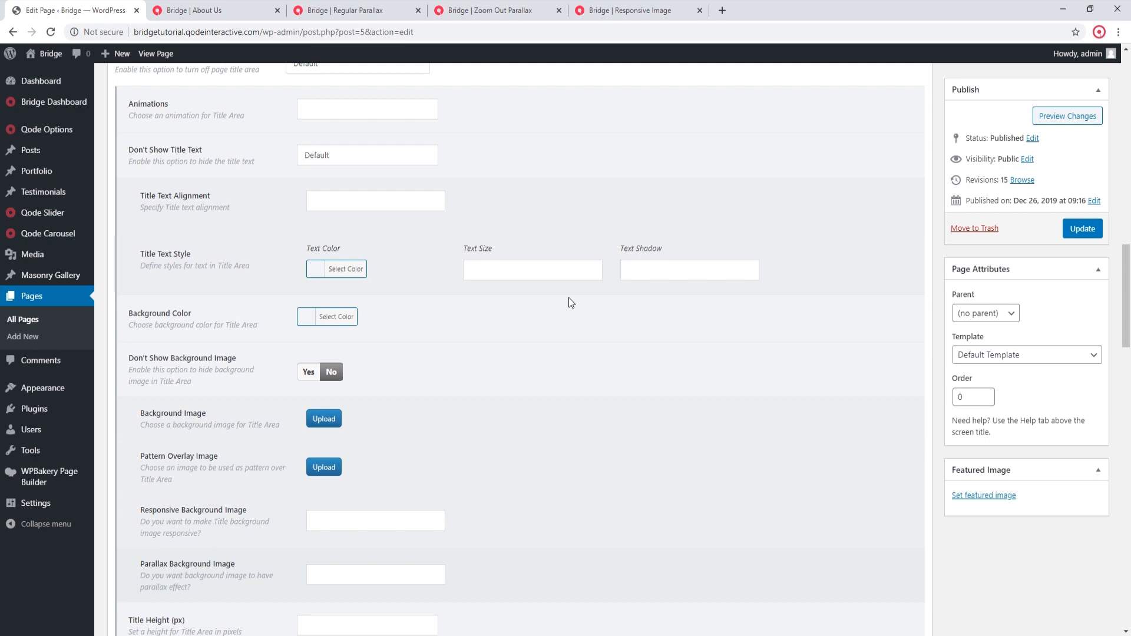
scroll(589, 292, "up", 2)
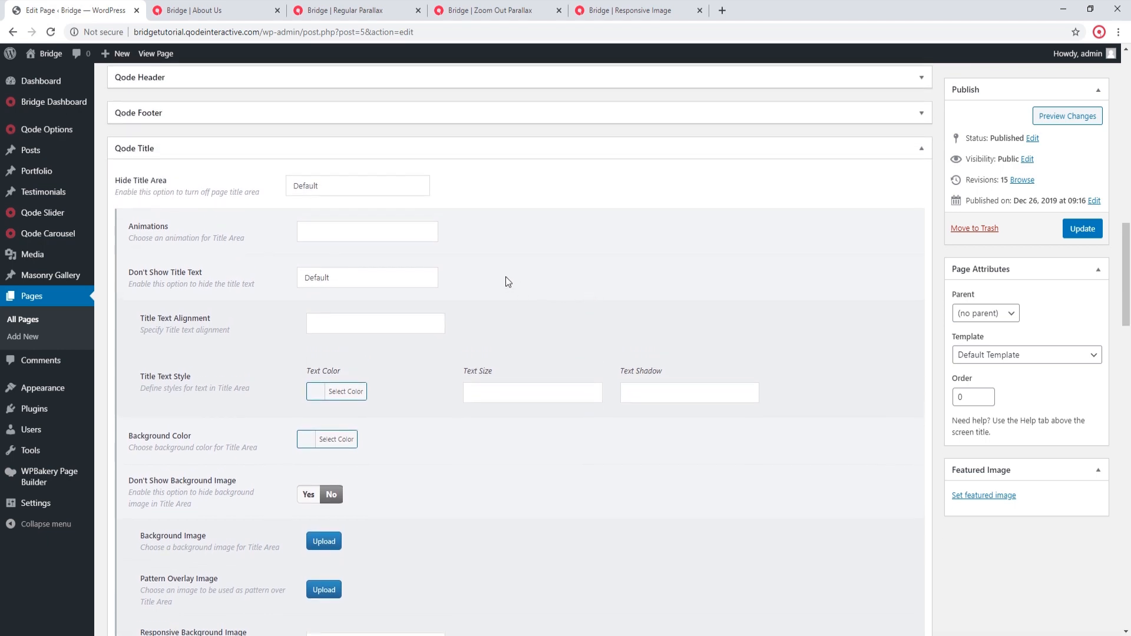
left_click(230, 6)
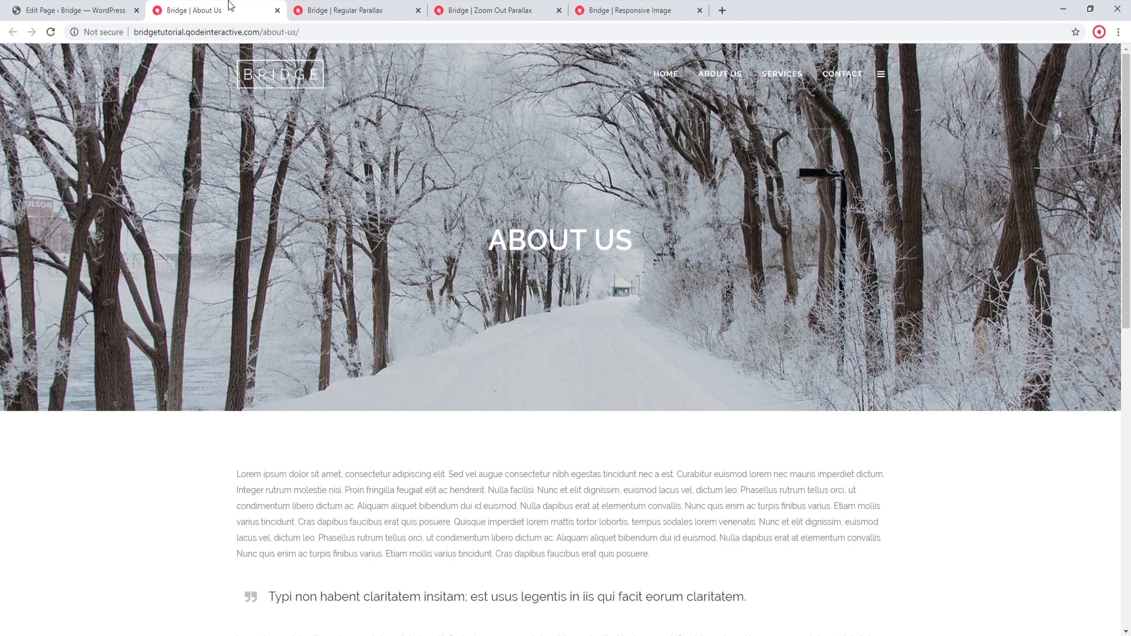